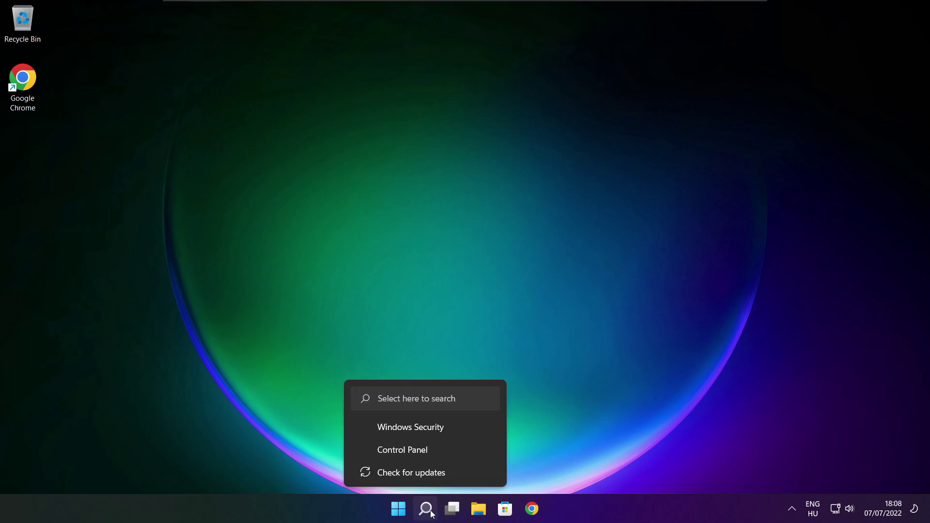
Search Windows for "device manager", open Device Manager and maximize its window
click(426, 511)
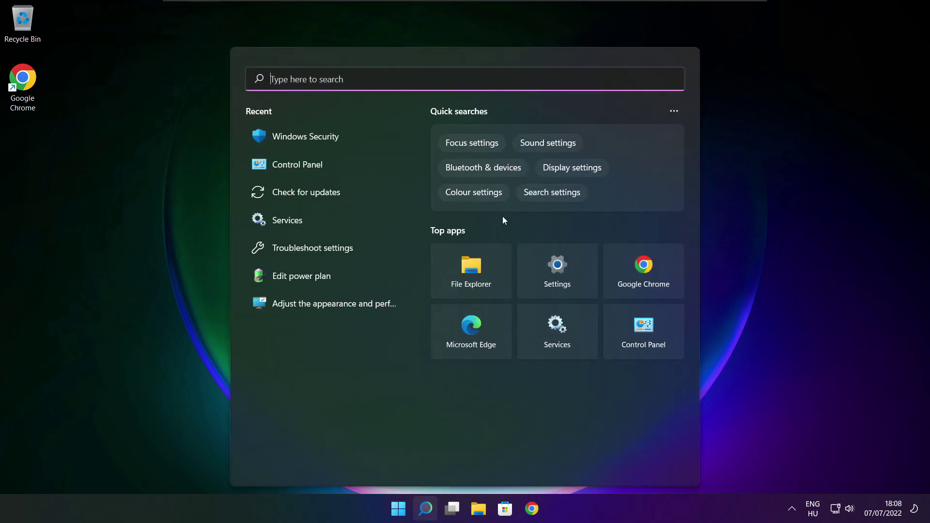
text(device m)
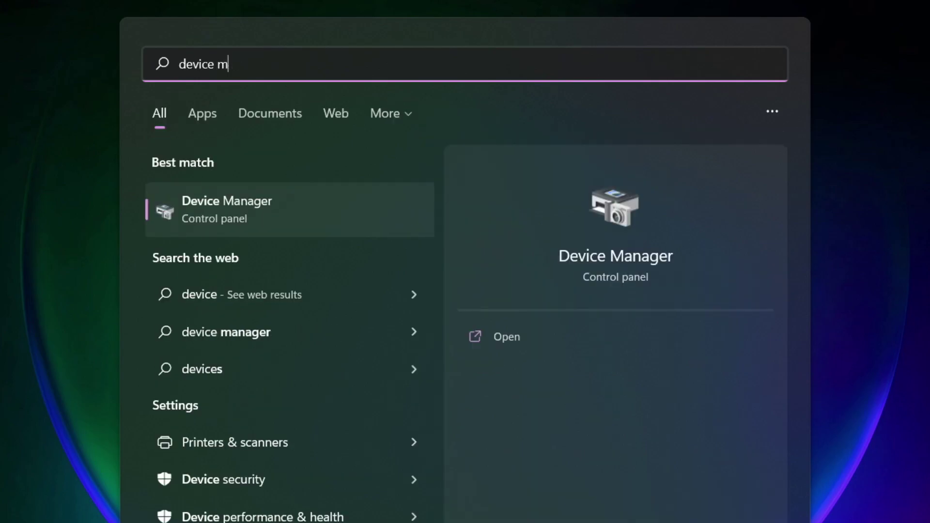
text(anag)
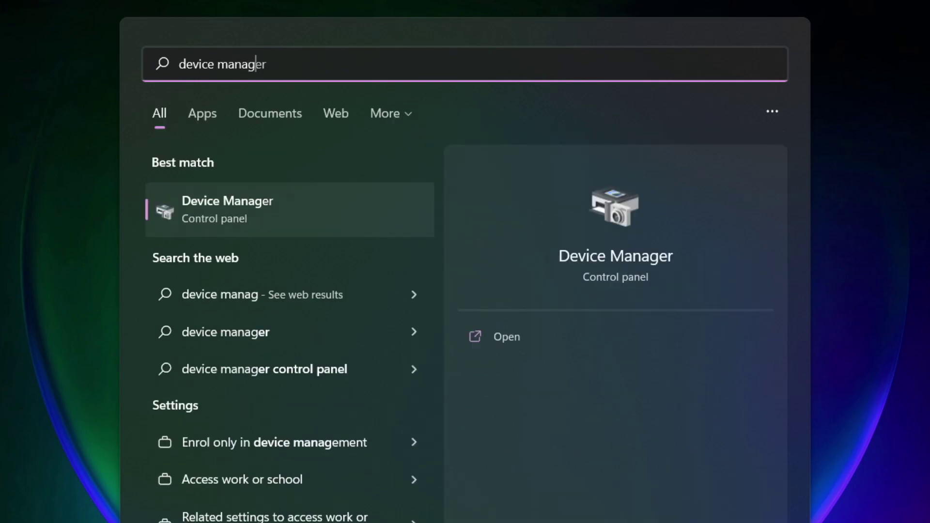
text(er)
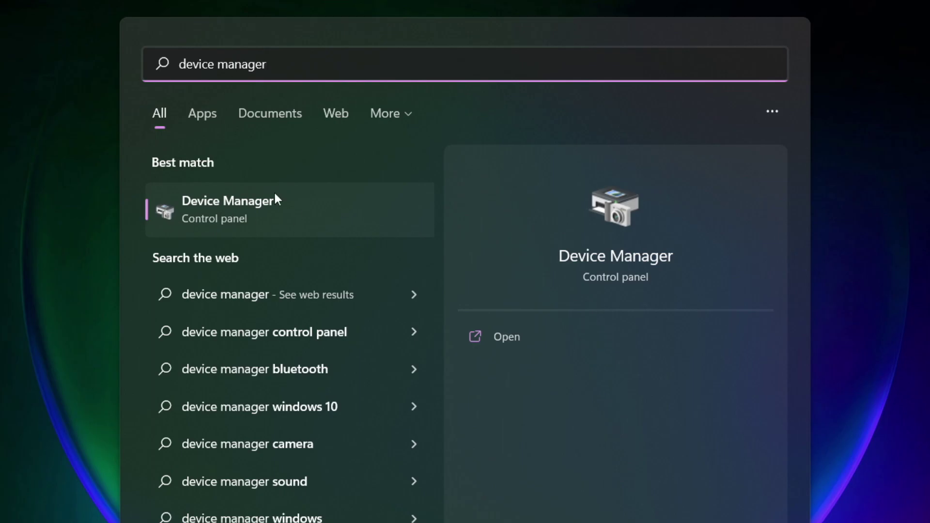
click(341, 213)
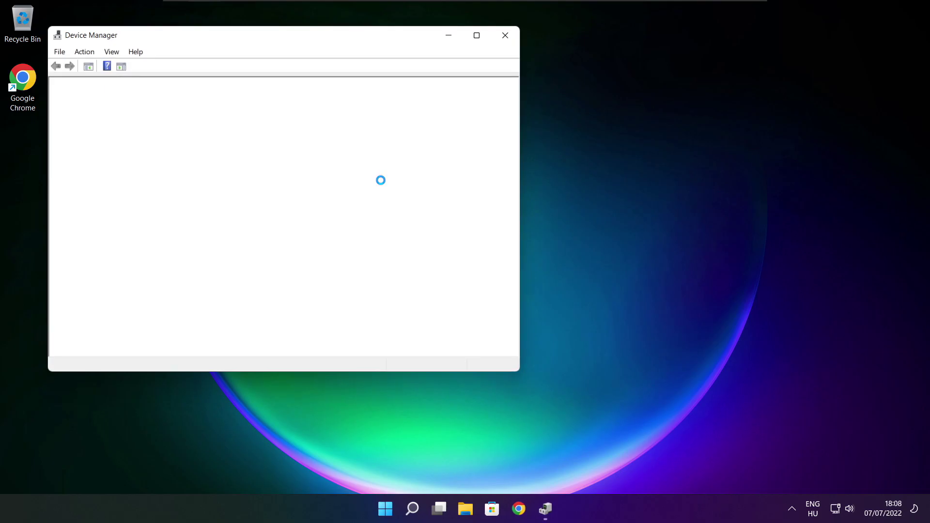
click(477, 36)
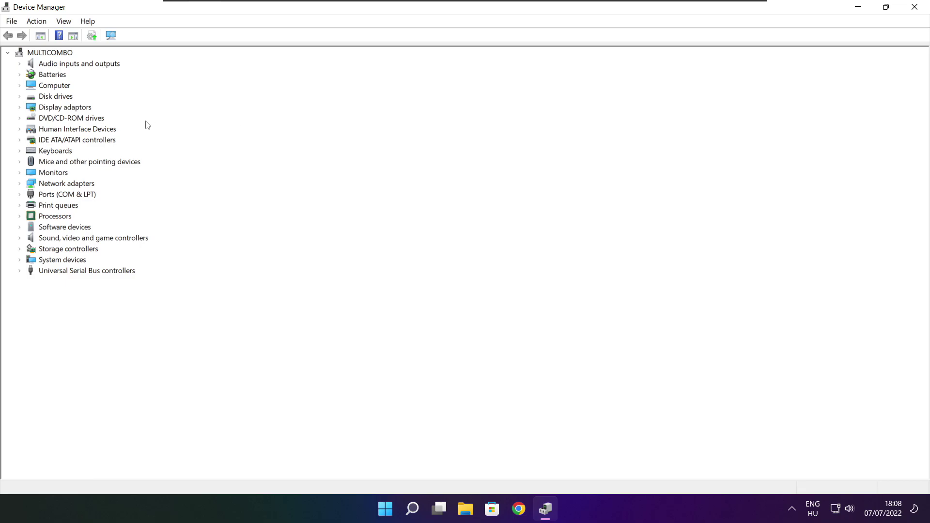
Run an automatic driver update for the VMware SVGA 3D display adaptor and close the update wizard
click(27, 109)
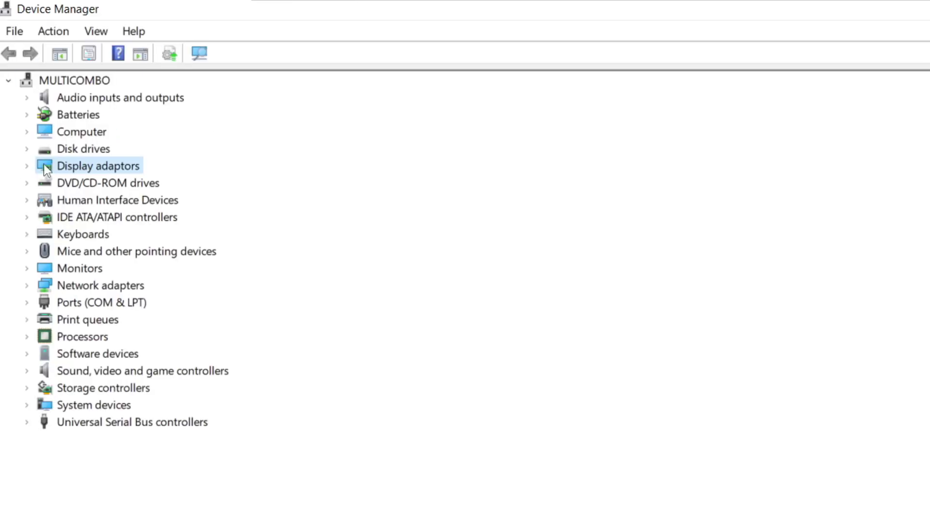
click(28, 167)
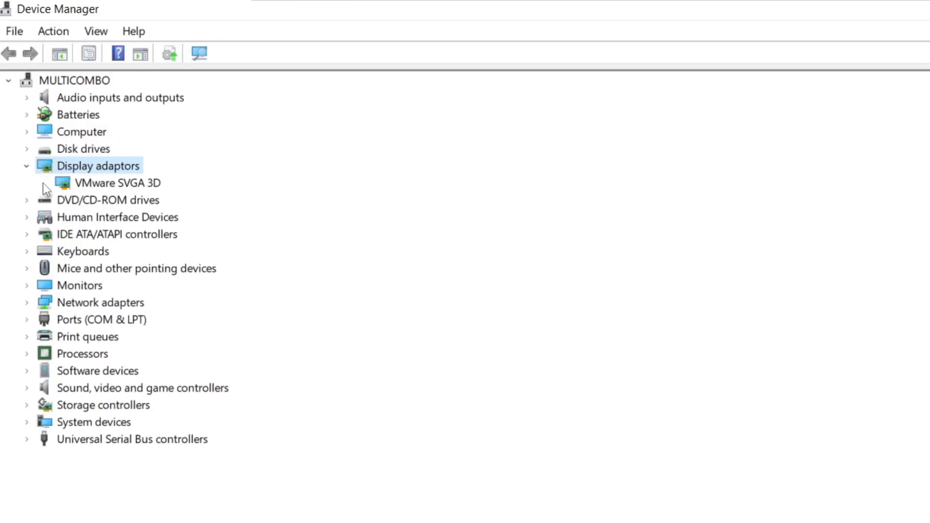
click(73, 184)
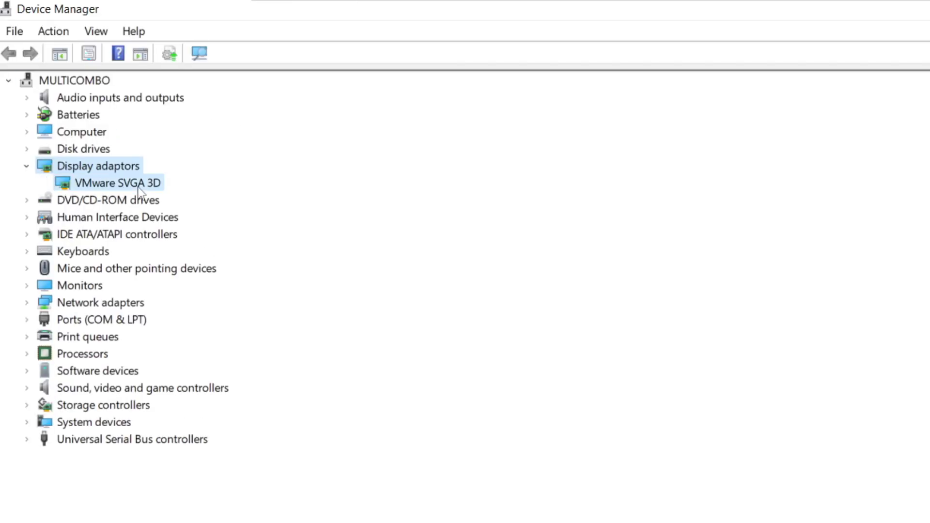
right_click(101, 186)
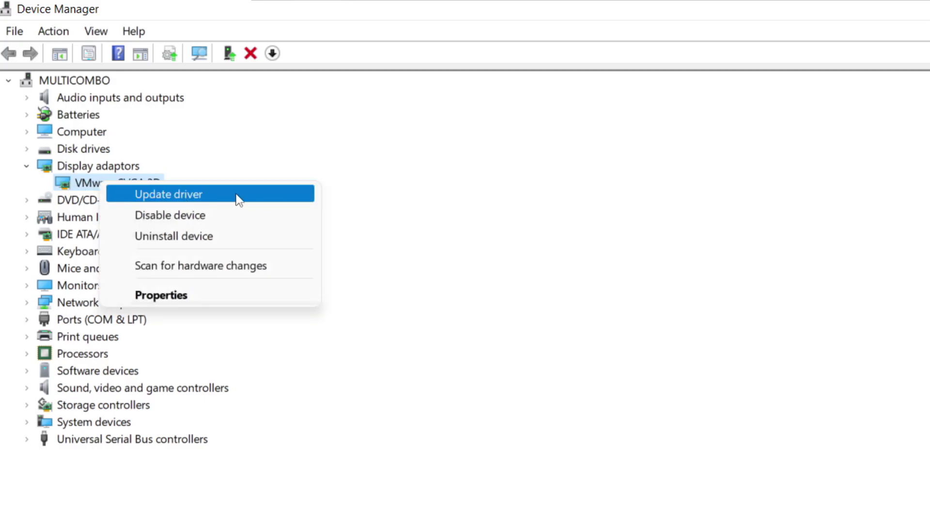
click(207, 198)
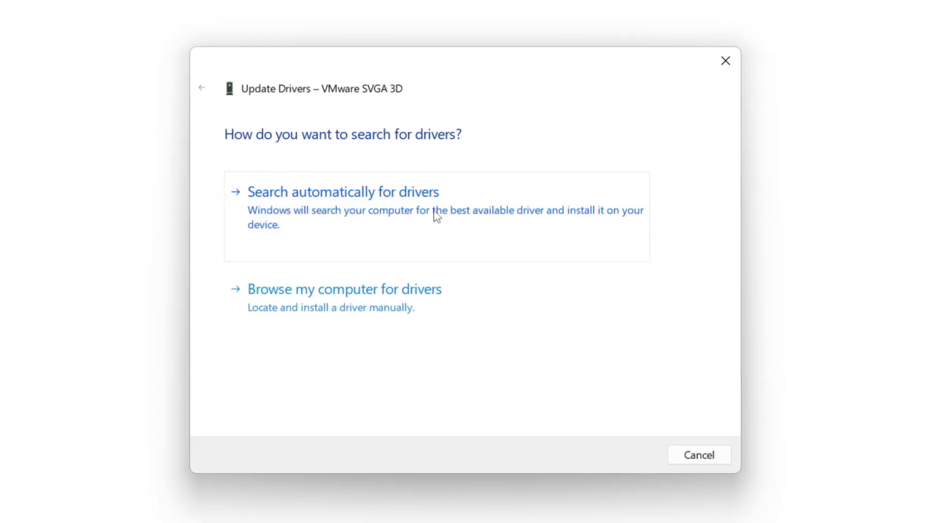
click(408, 214)
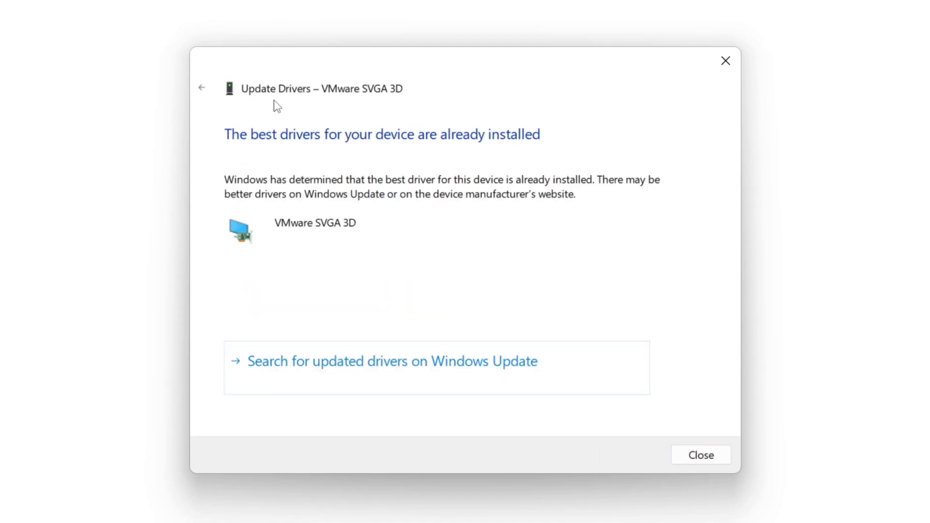
click(697, 456)
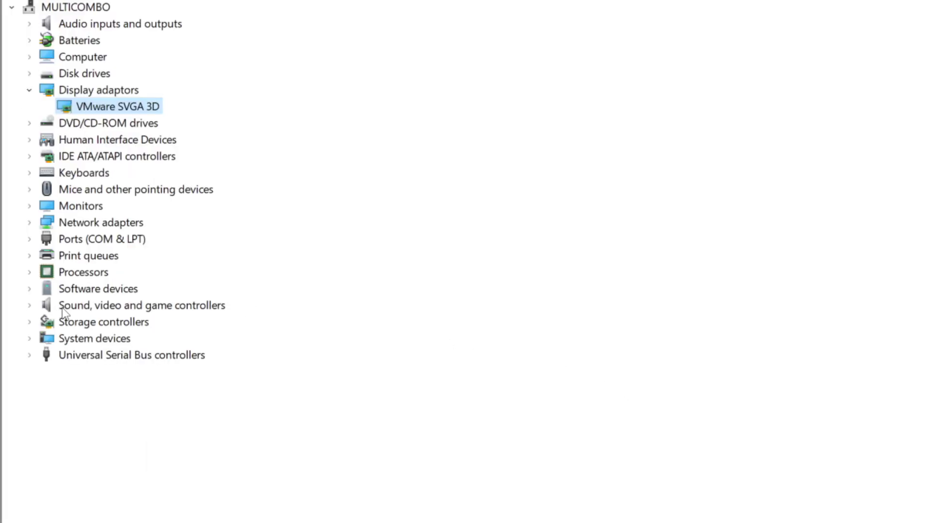
Run an automatic driver update for the High Definition Audio Device, then close the wizard and Device Manager
click(62, 308)
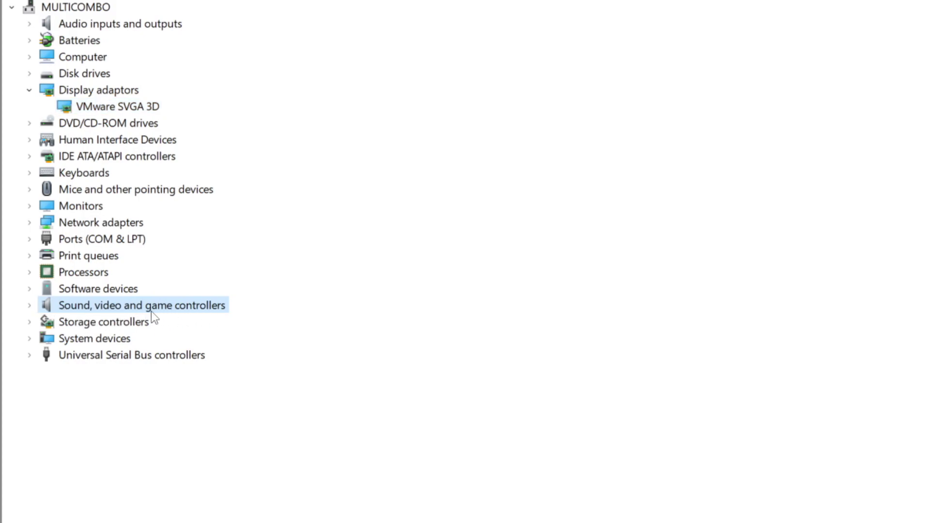
click(29, 306)
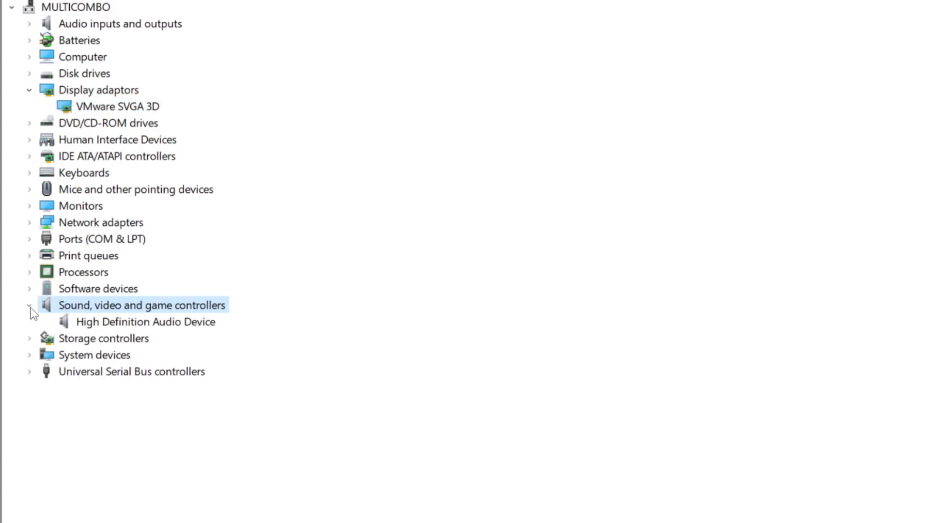
click(184, 322)
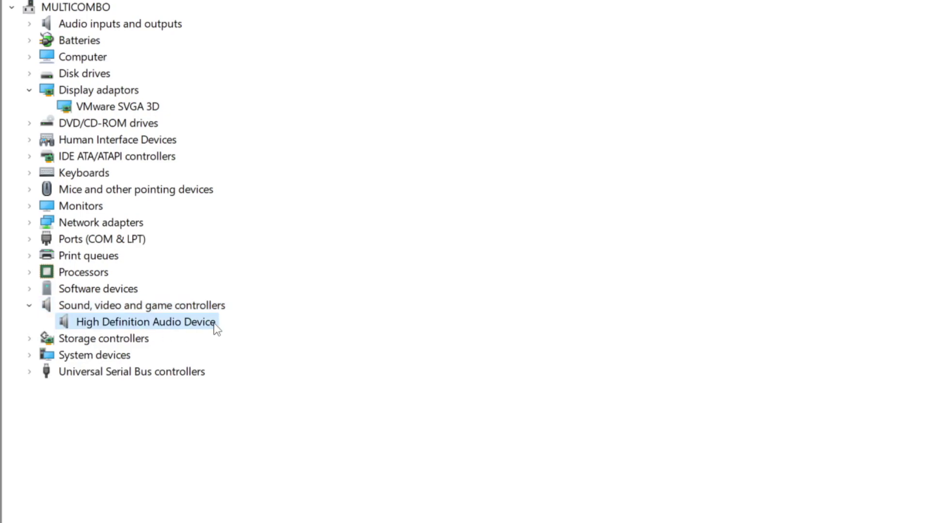
right_click(135, 323)
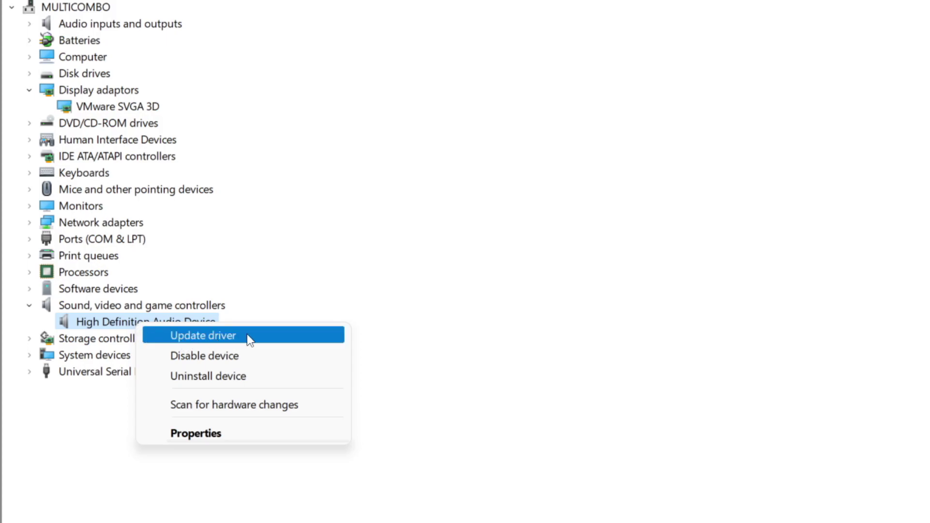
click(276, 342)
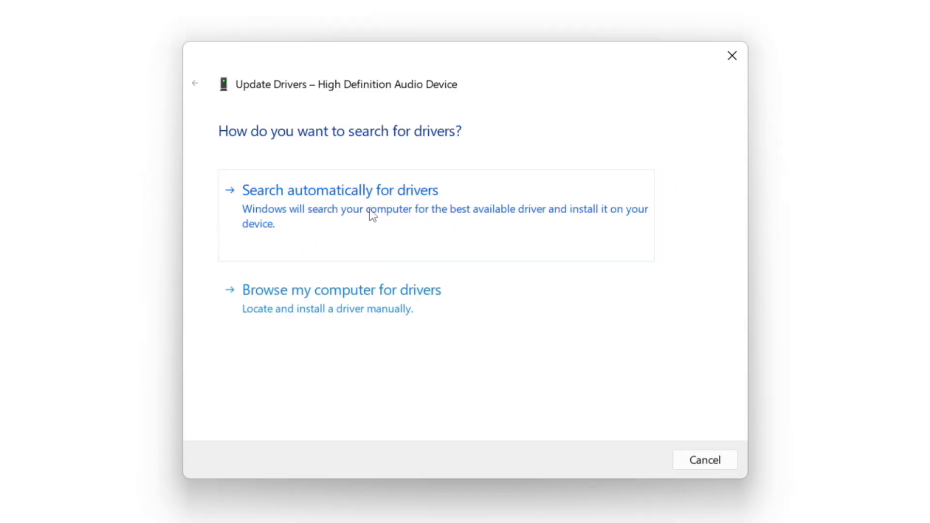
click(373, 214)
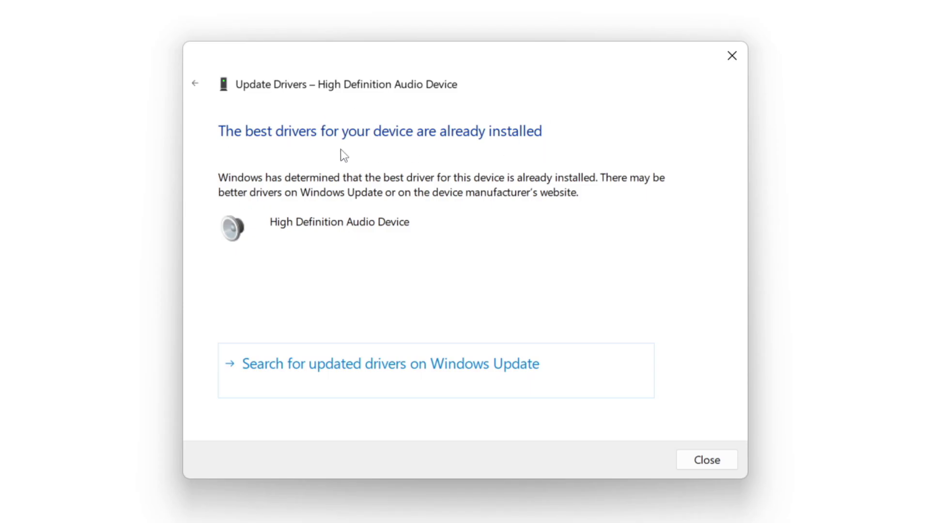
click(708, 460)
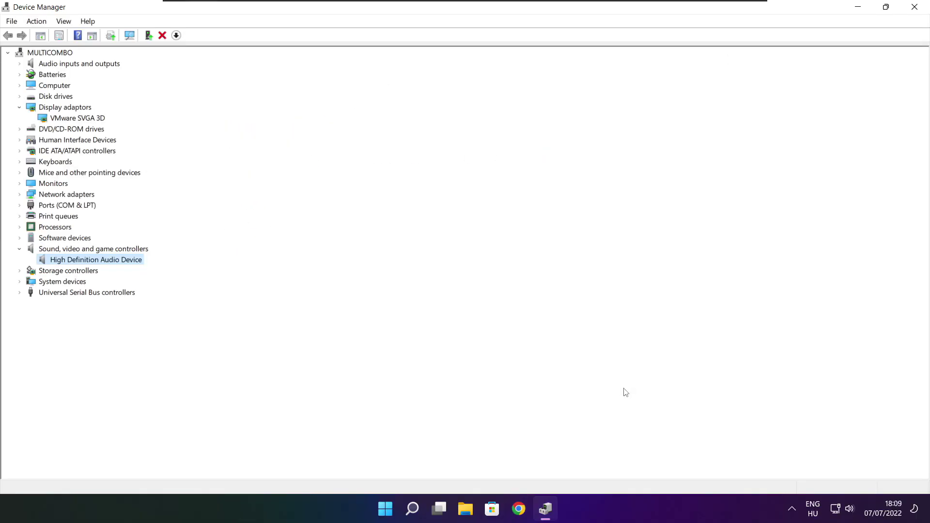
click(915, 7)
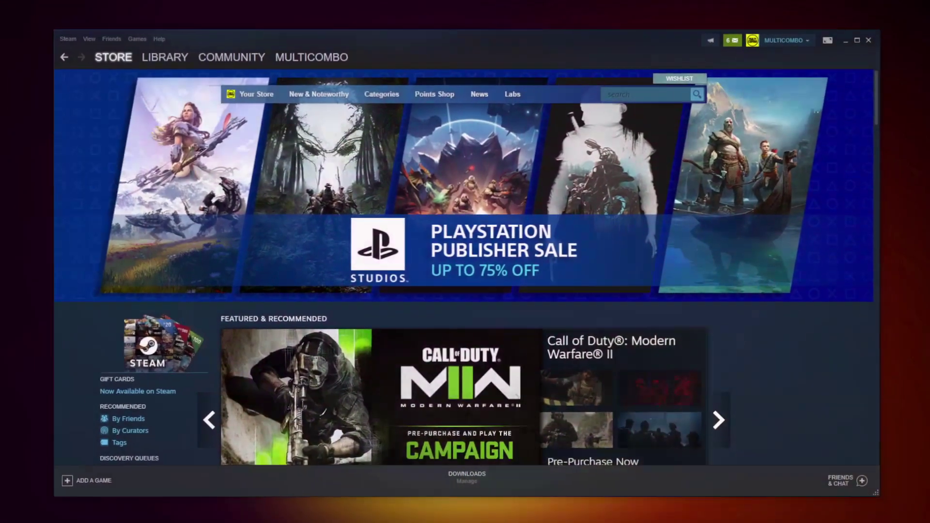
In the Steam library, verify the integrity of the game files for the non-working game under Favorites
mouse_move(163, 59)
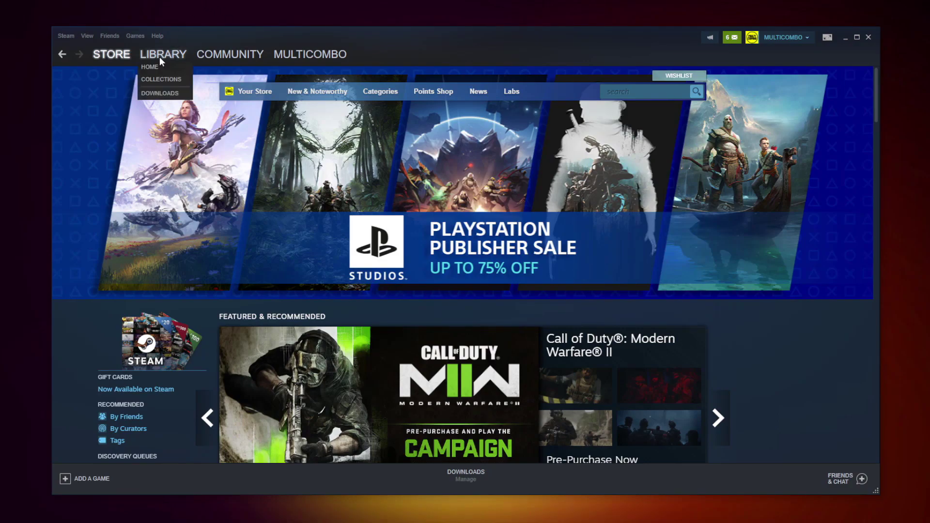
click(160, 57)
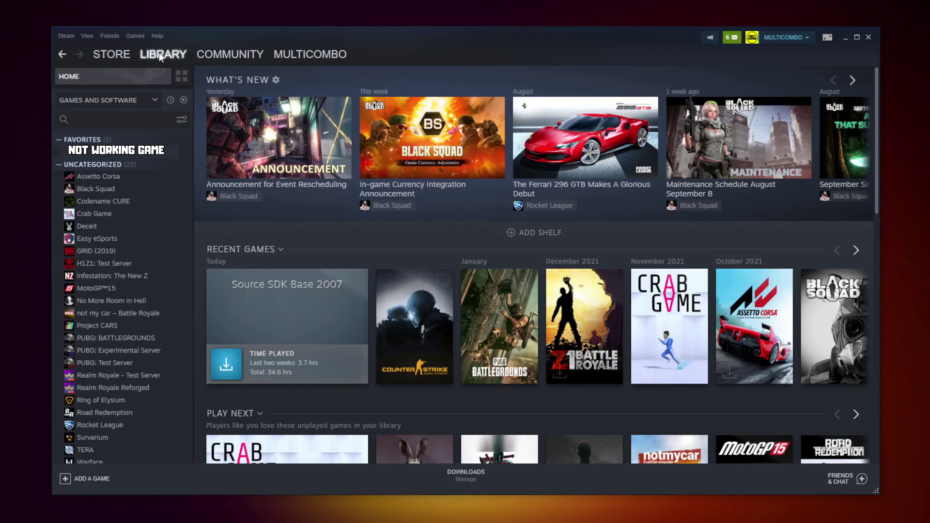
right_click(183, 158)
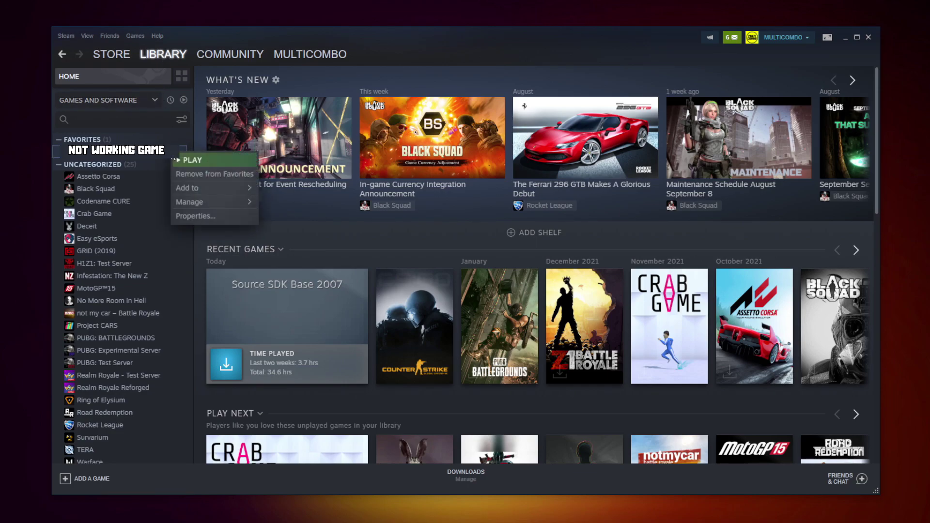
click(207, 215)
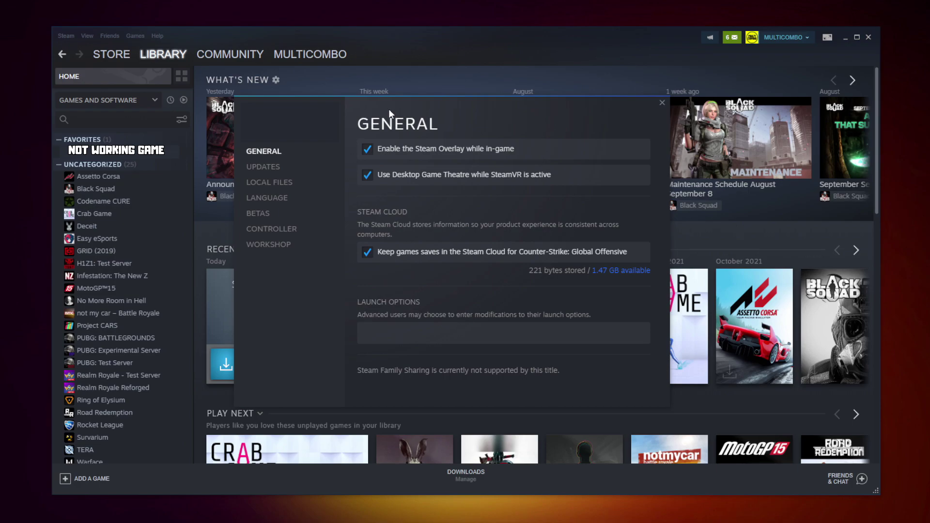
click(274, 187)
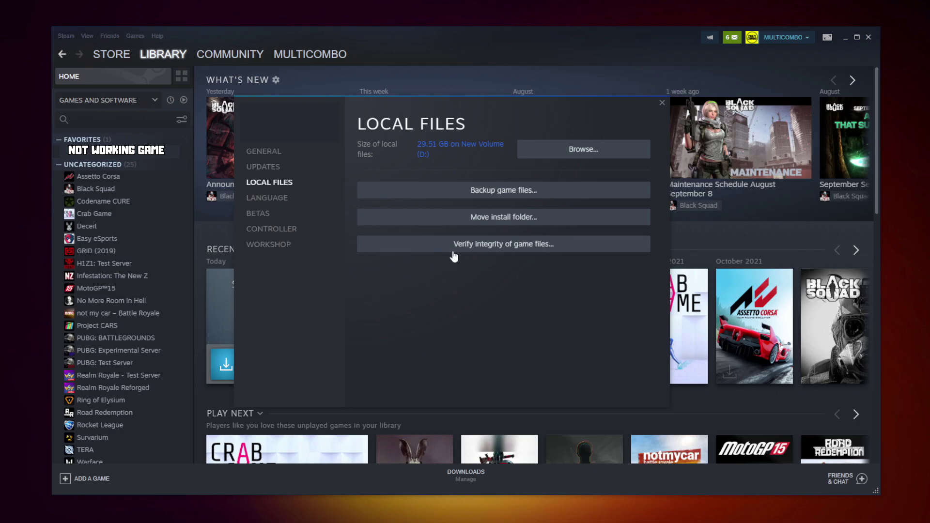
click(508, 249)
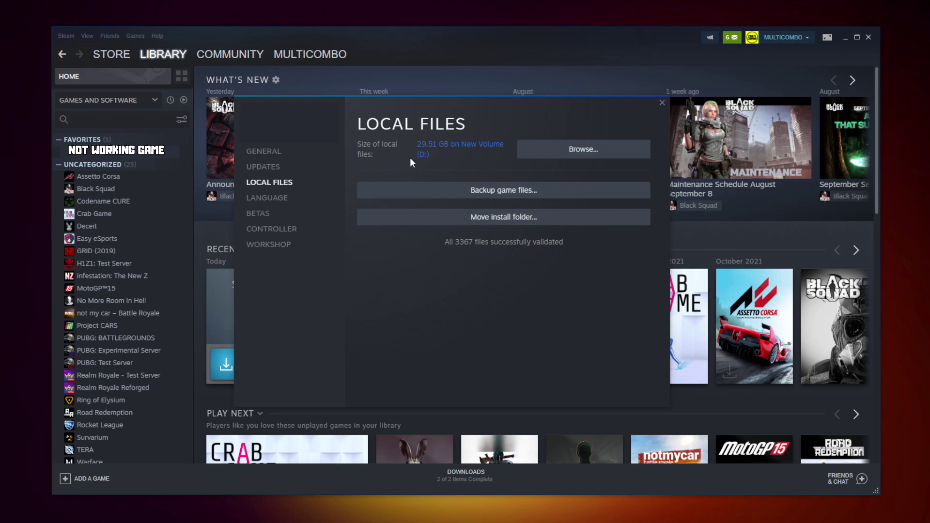
Browse to the game's local install folder and open the properties of its application file
click(589, 151)
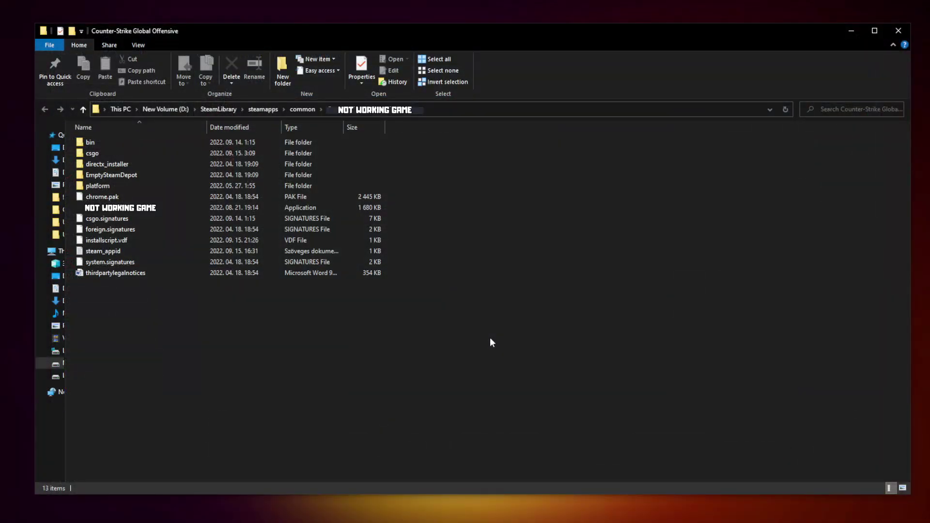
click(214, 211)
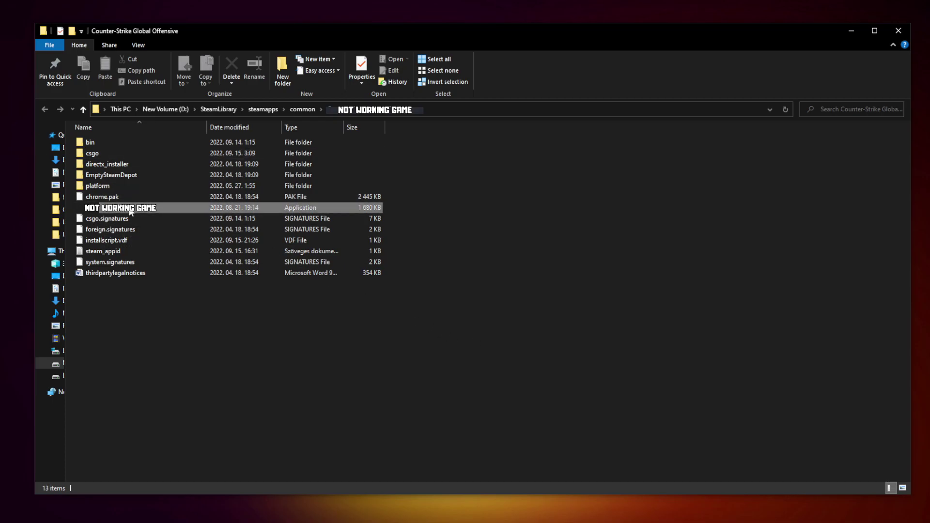
right_click(187, 208)
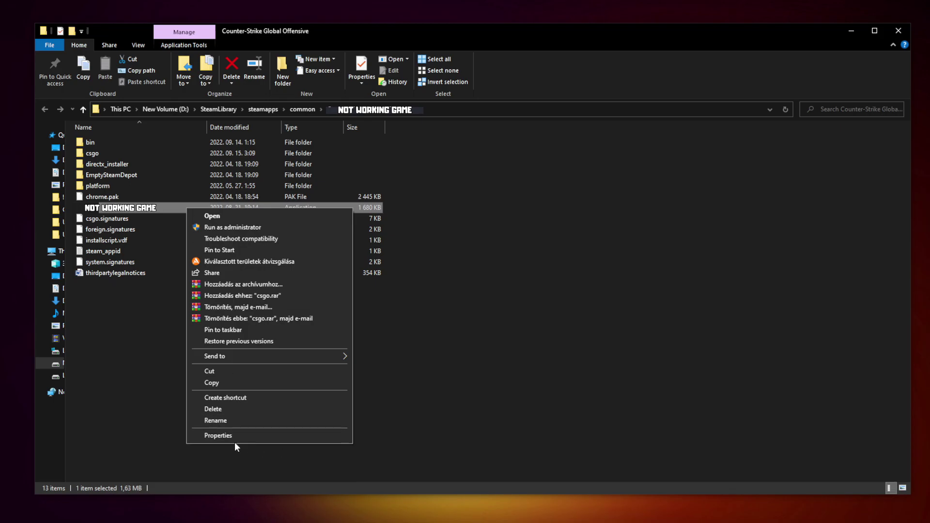
click(269, 434)
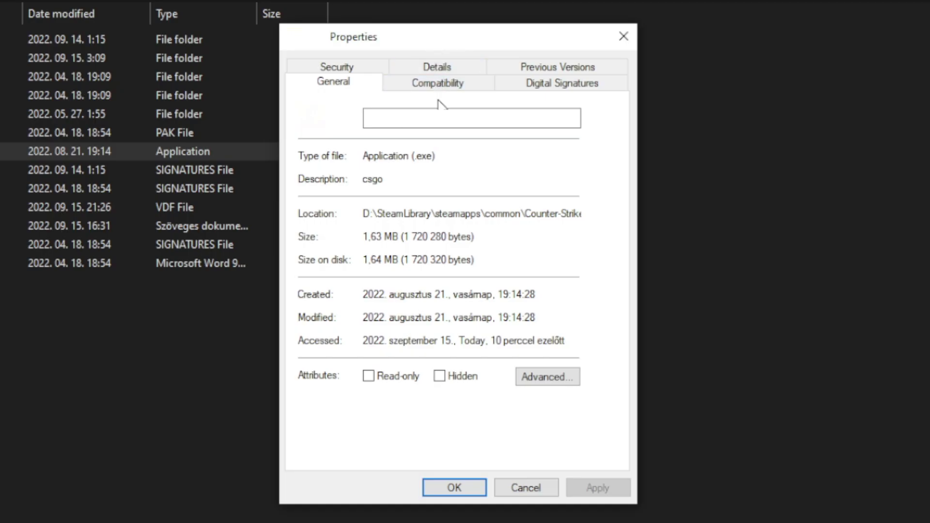
Enable compatibility mode for the game's executable and set it to Windows 8
click(448, 87)
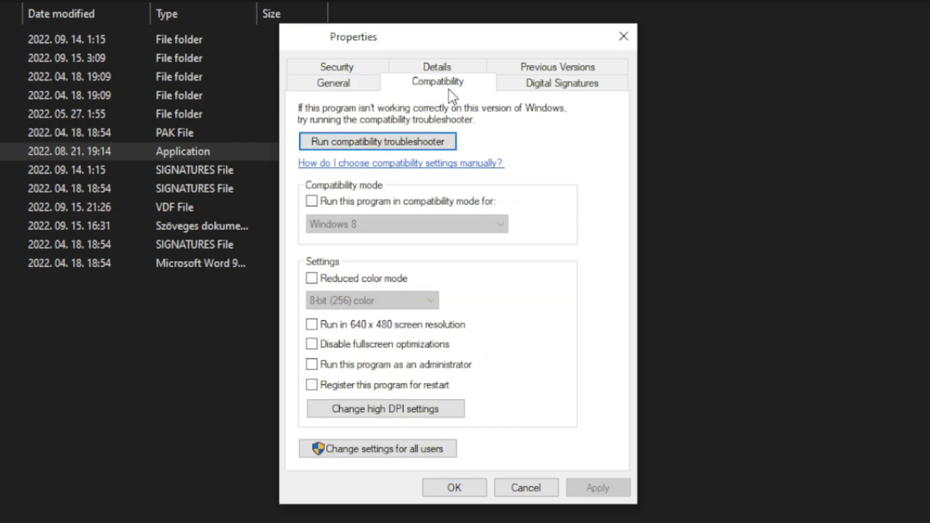
click(321, 203)
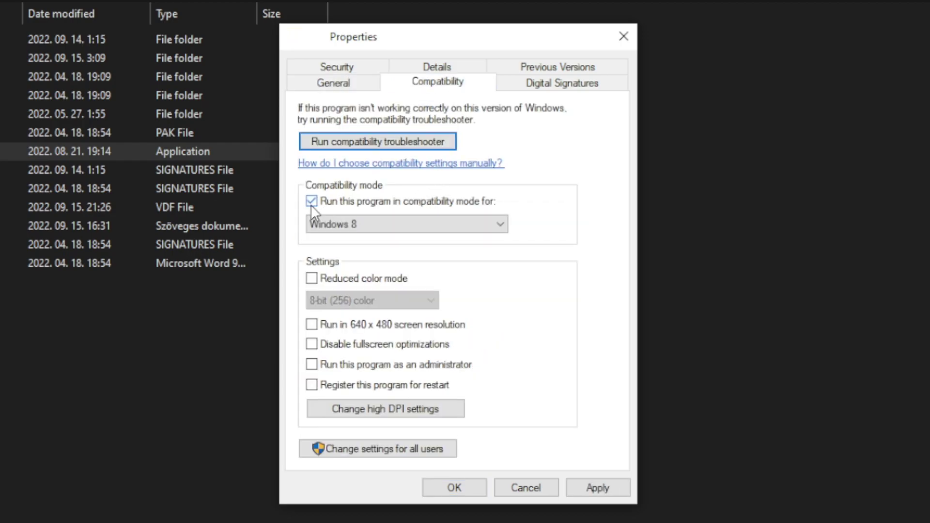
click(360, 219)
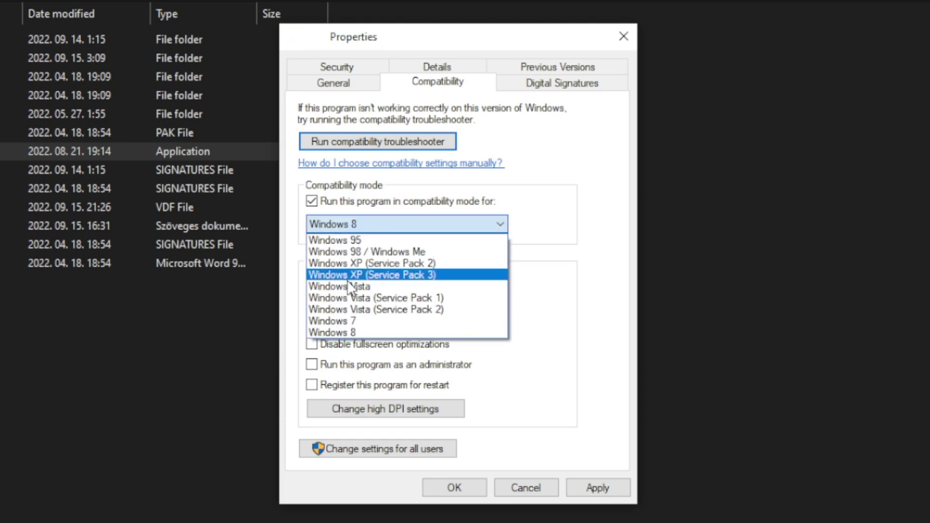
click(359, 333)
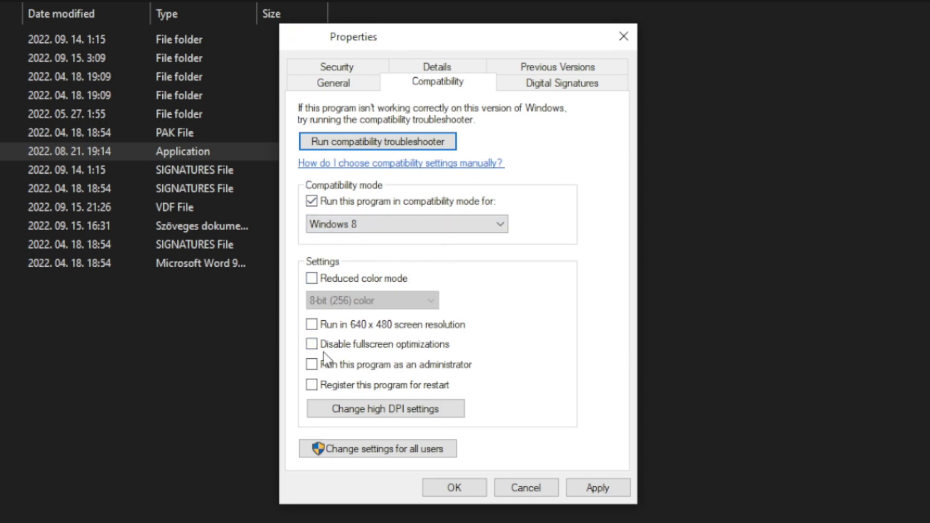
Disable fullscreen optimizations and set the game's executable to run as administrator, then apply the changes and close its properties
click(376, 348)
click(449, 371)
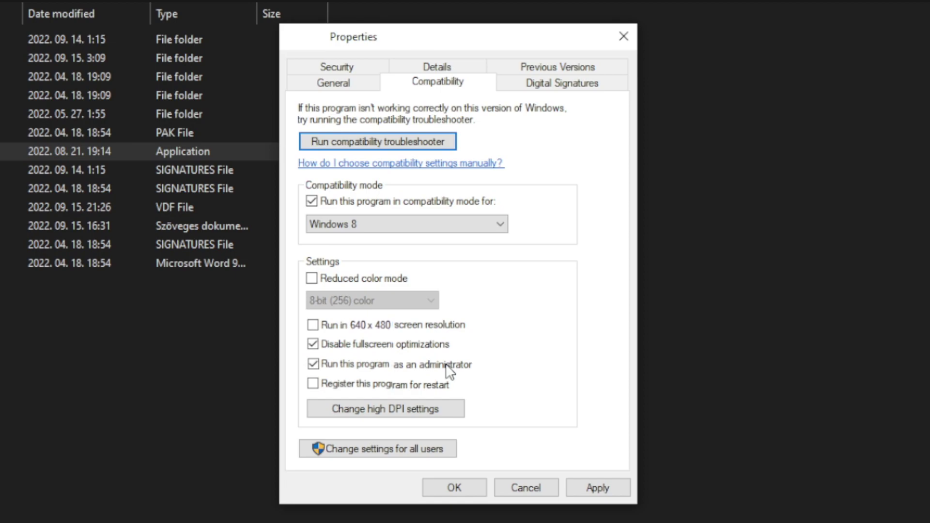
click(605, 488)
click(453, 492)
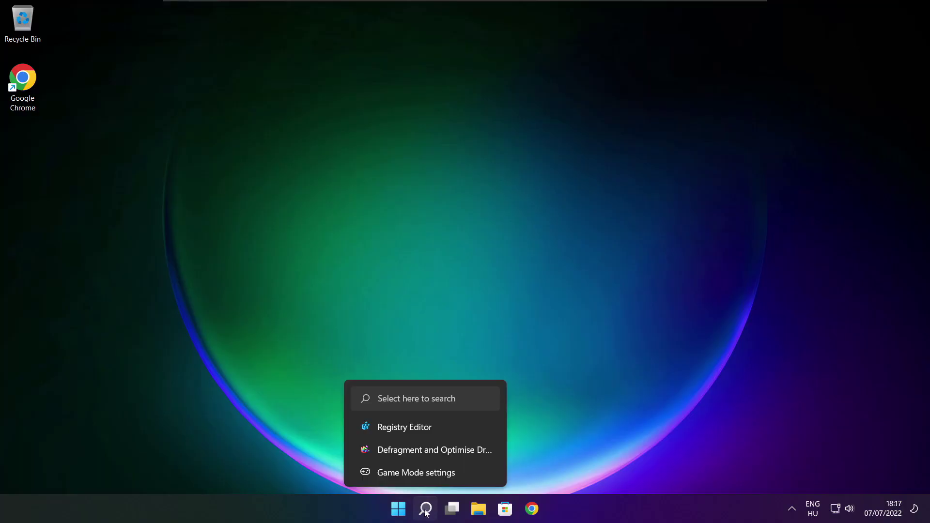
Search Windows for "updates", run a check for Windows updates, and close Settings
click(426, 509)
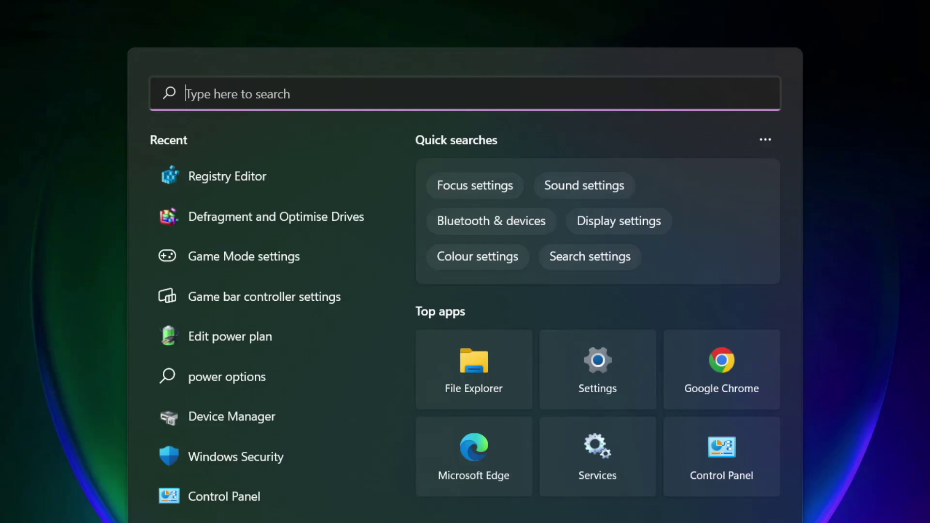
text(u)
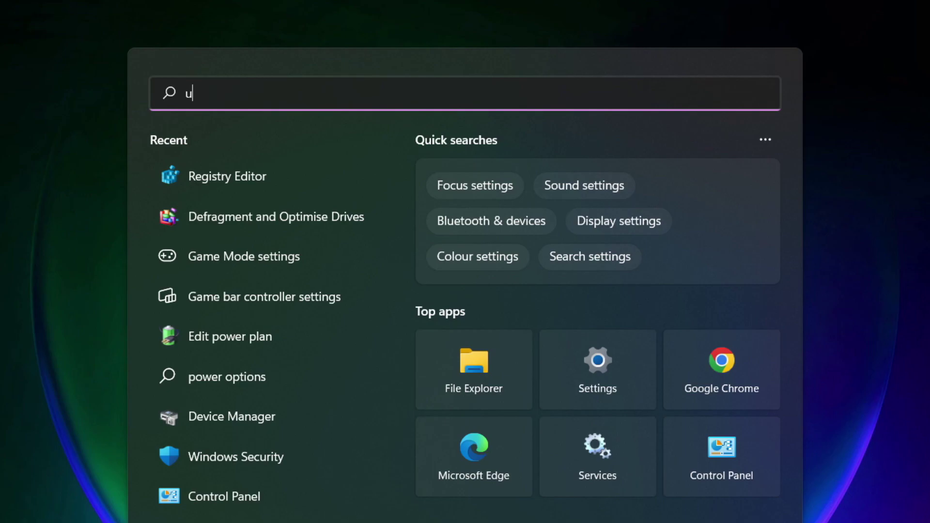
text(pdates)
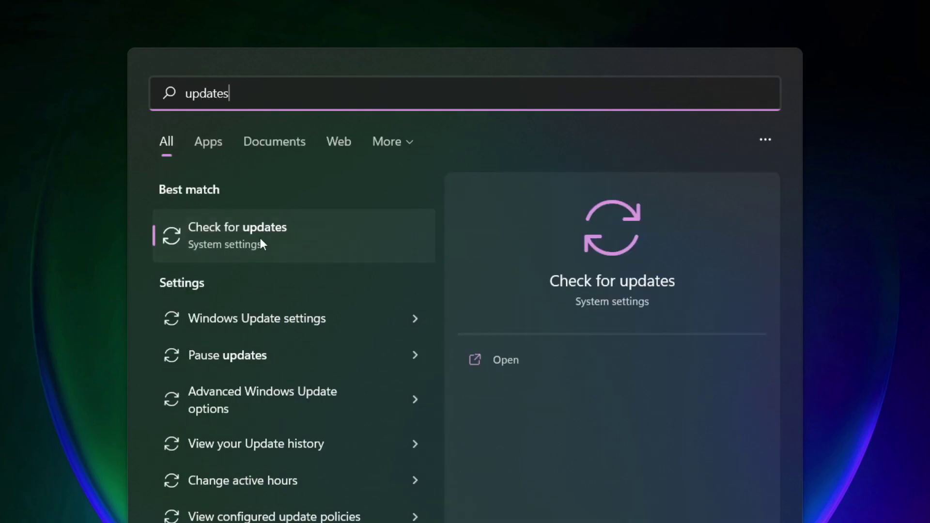
click(283, 240)
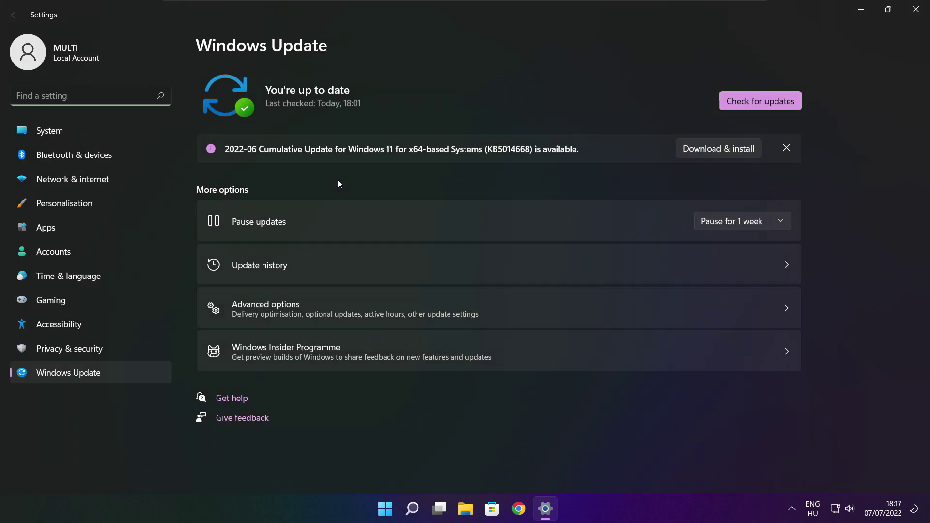
click(760, 101)
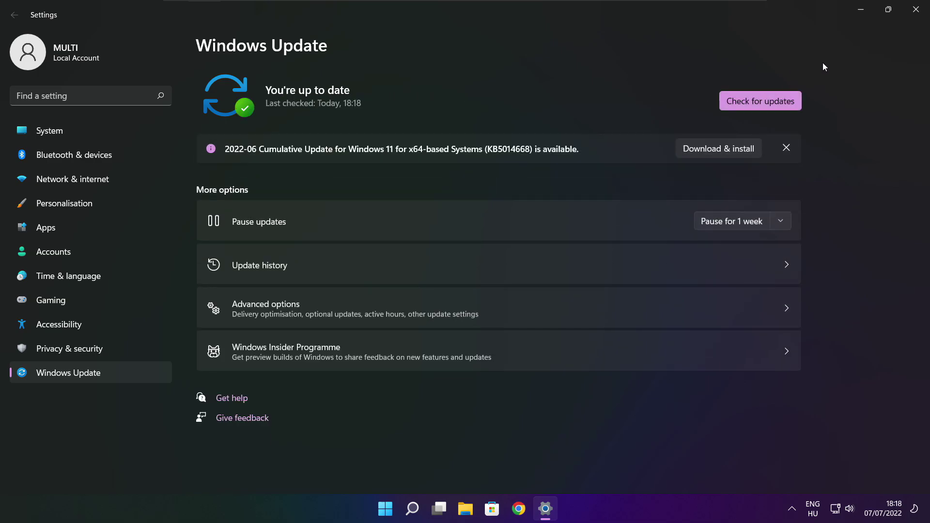
click(916, 10)
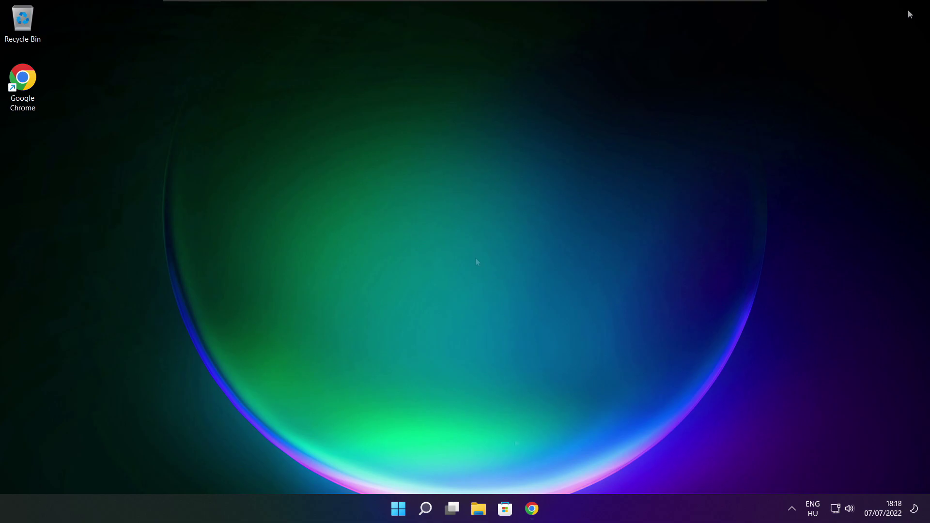
Switch to Chrome and download the English DirectX End-User Runtime Web Installer from the Microsoft Download Center page
click(532, 510)
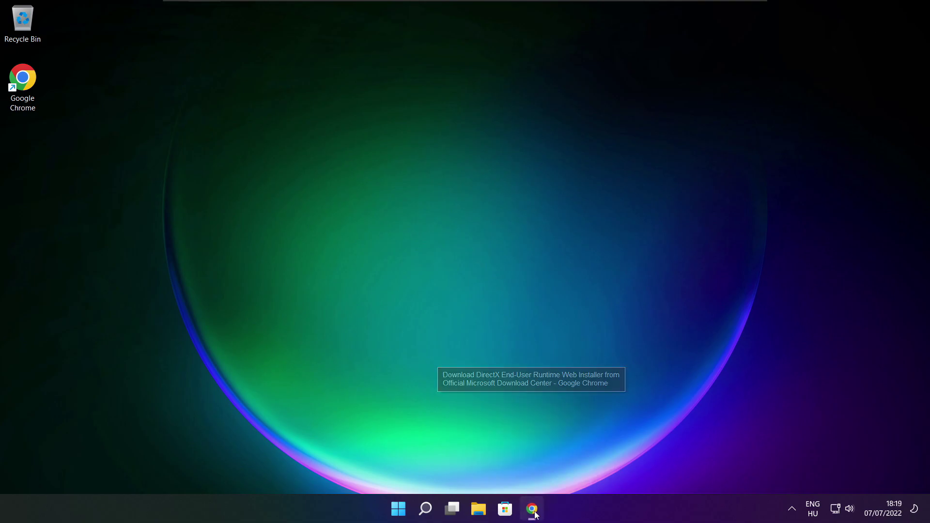
click(281, 31)
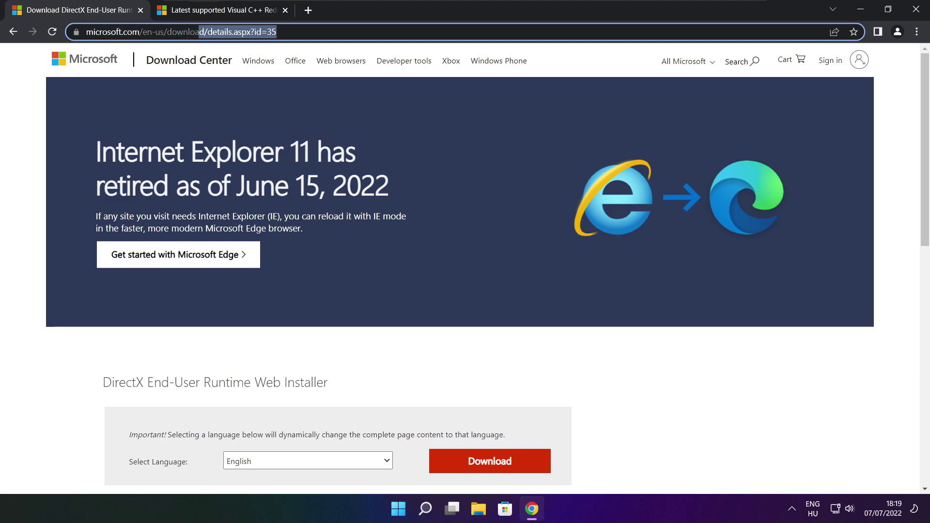
click(334, 350)
scroll(917, 140, down, 4)
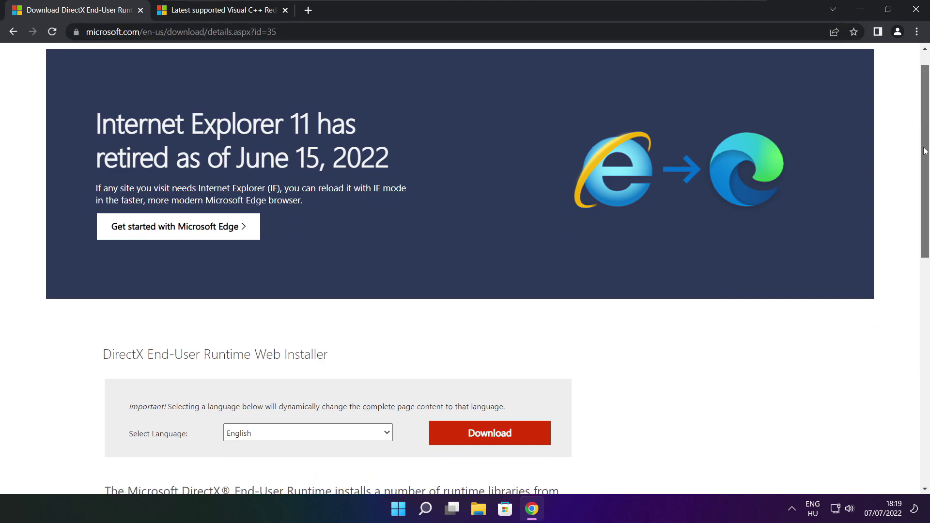
drag(345, 202, 398, 206)
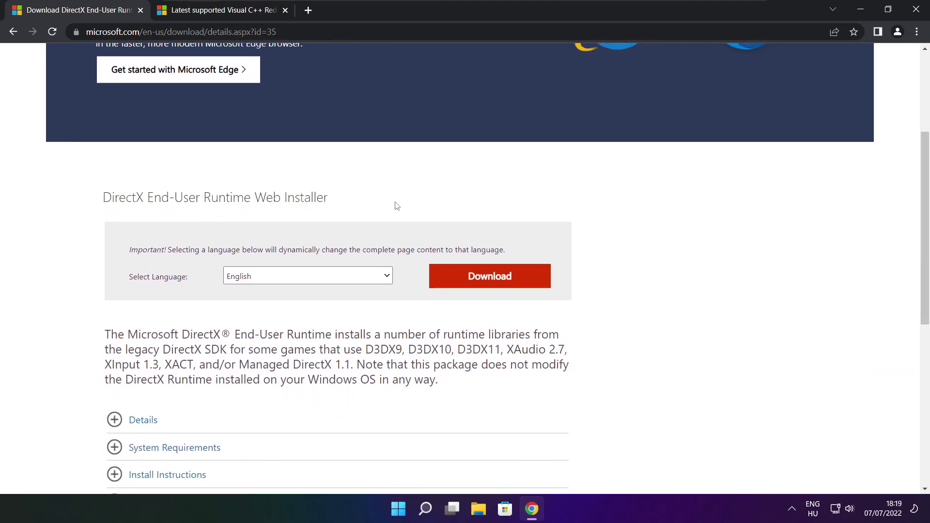
click(492, 278)
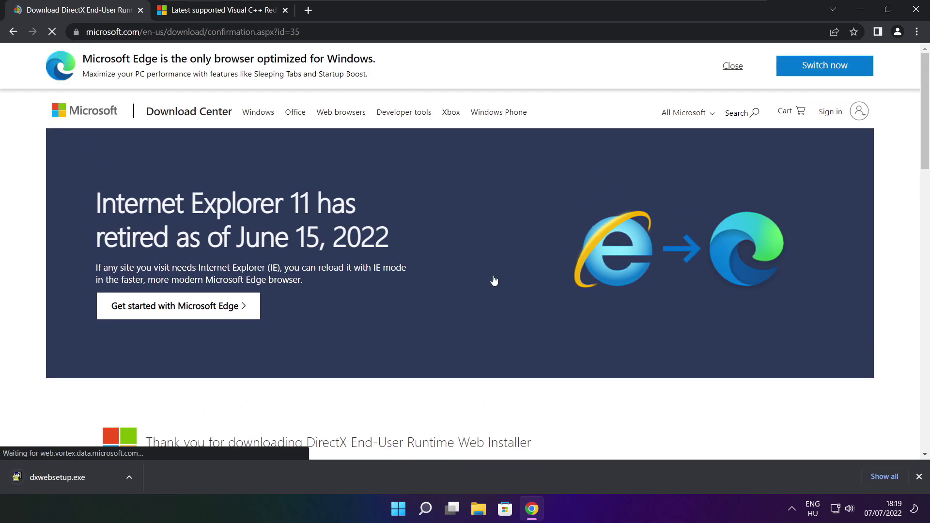
Run dxwebsetup.exe, accept the license agreement, and install the DirectX runtime components without the Bing Bar through to the end of setup
click(87, 478)
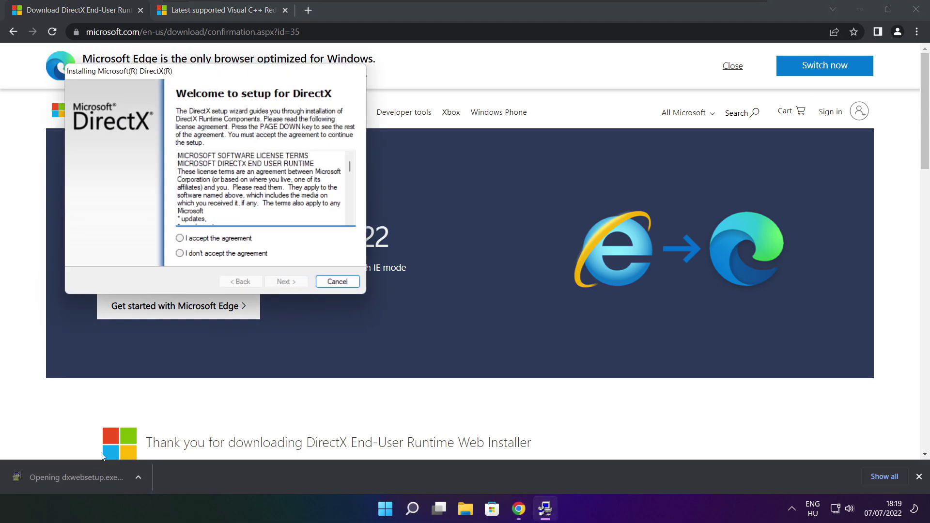
drag(246, 98, 442, 140)
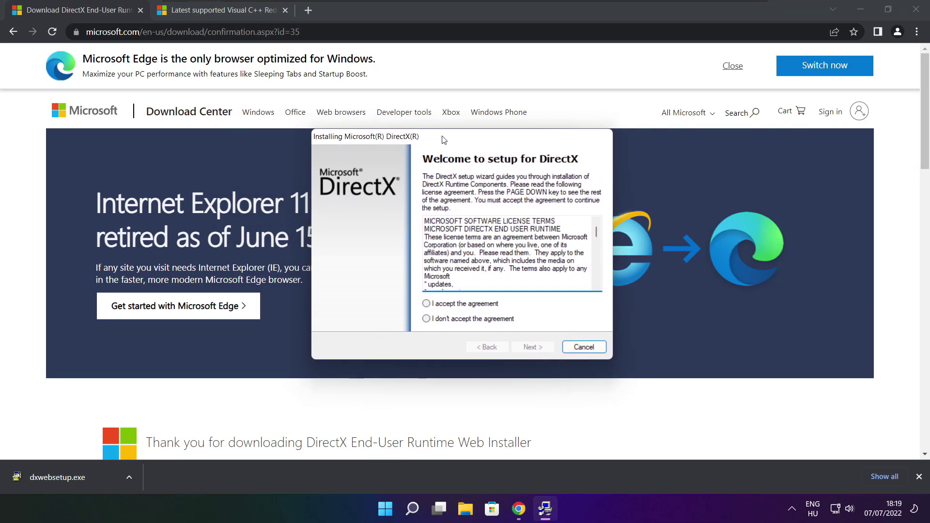
drag(596, 230, 595, 290)
click(446, 304)
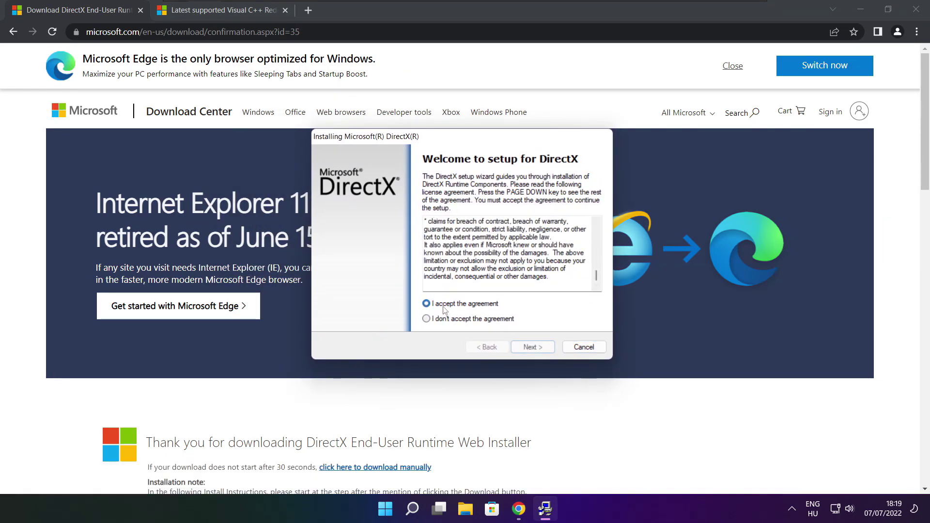
click(536, 348)
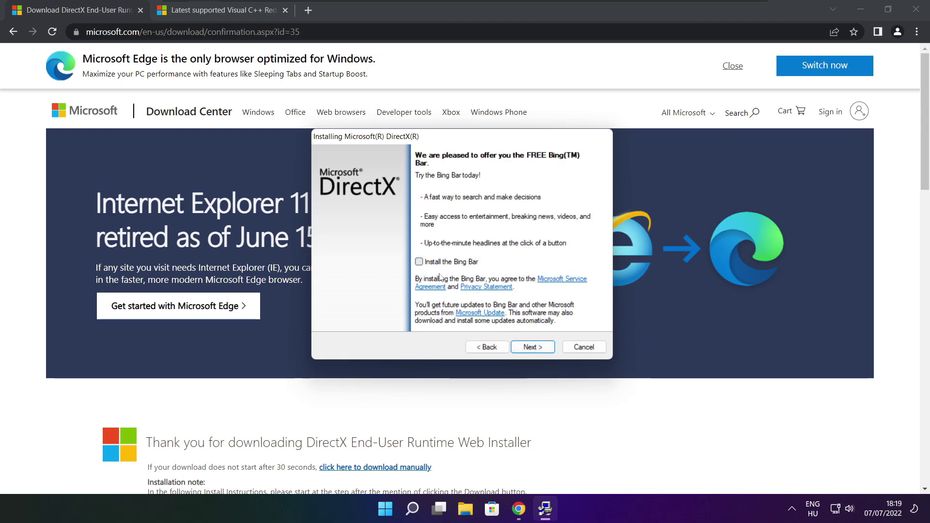
click(543, 350)
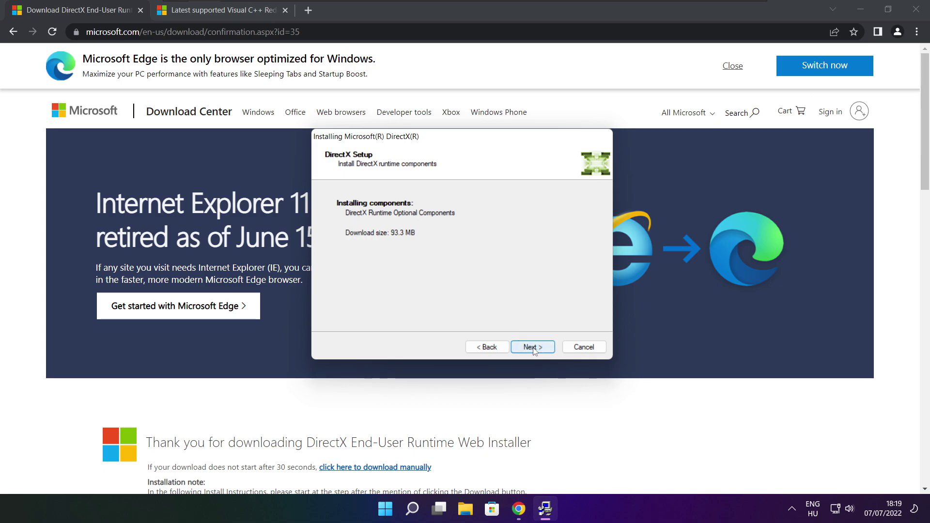
click(533, 348)
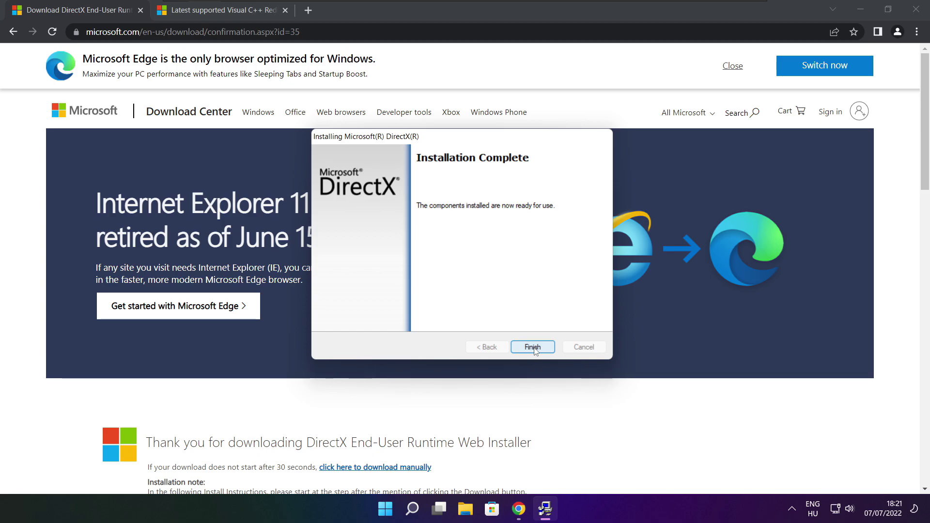
click(533, 348)
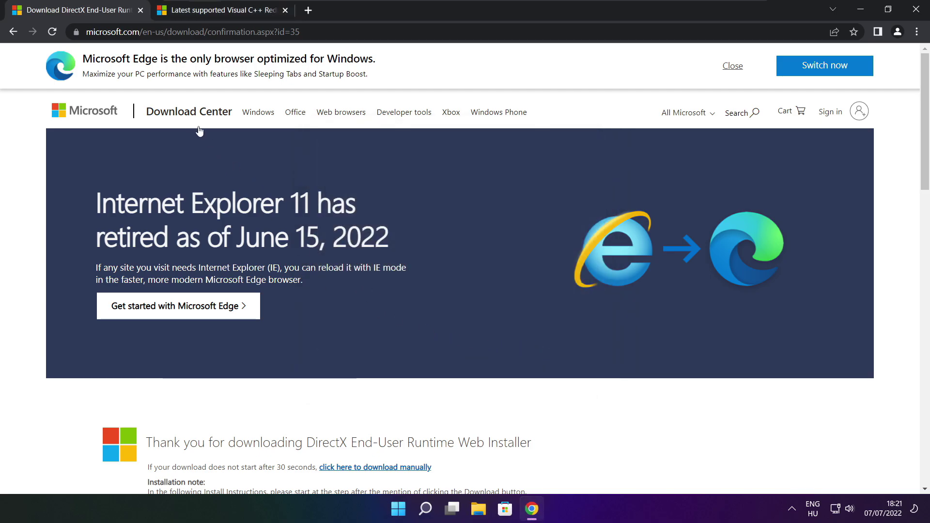
Close the DirectX page and download the ARM64, X86 and X64 Visual C++ Redistributables for Visual Studio 2015, 2017, 2019 and 2022
click(141, 12)
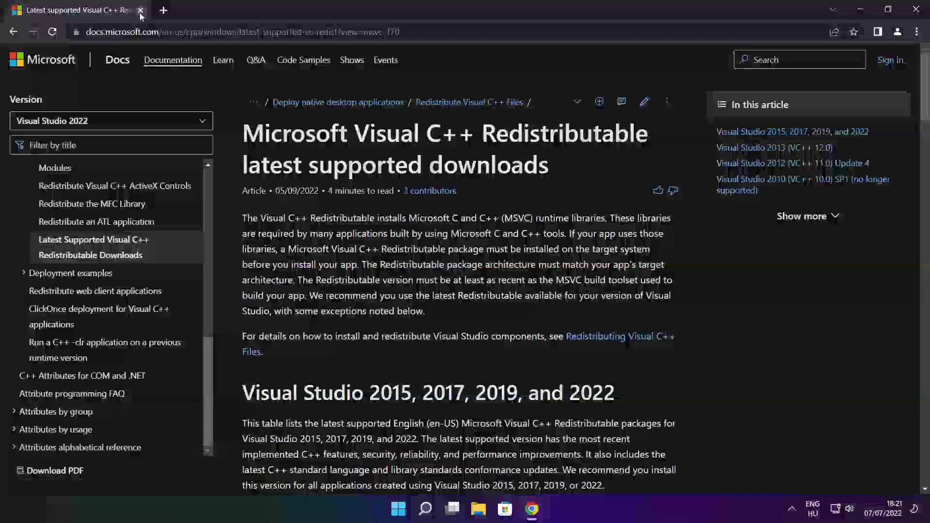
key(ctrl+l)
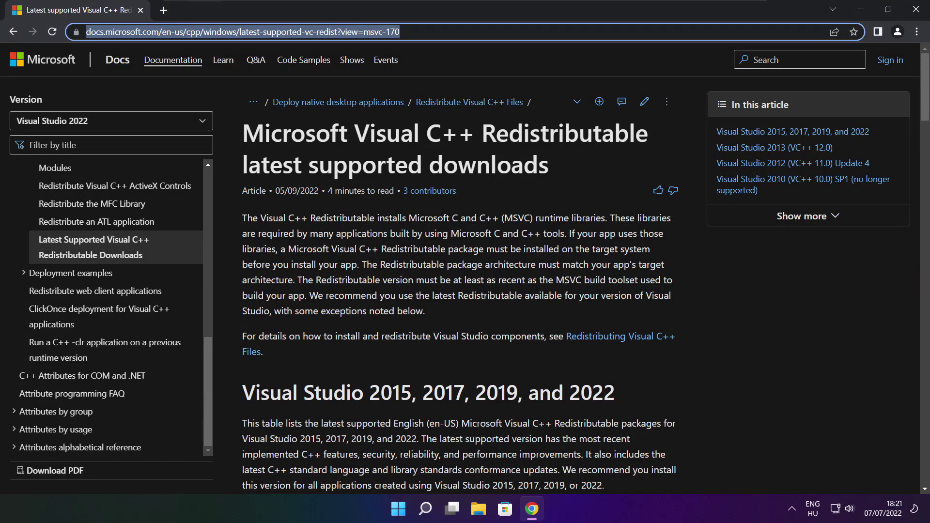
click(460, 59)
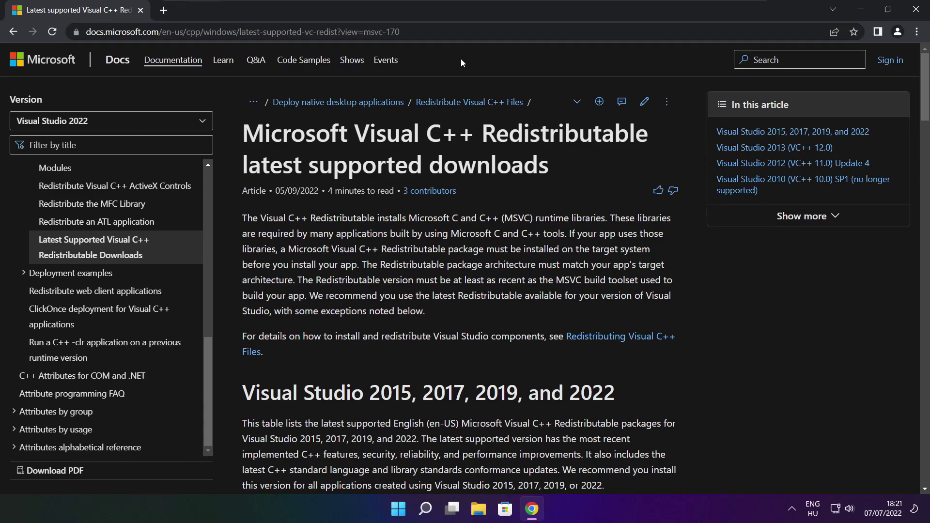
drag(923, 94, 920, 148)
scroll(416, 214, up, 1)
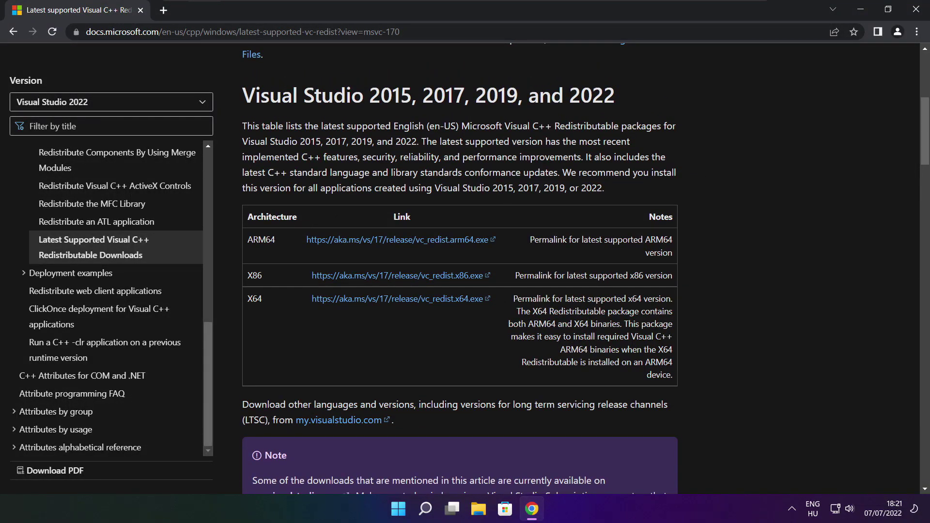
drag(247, 239, 625, 335)
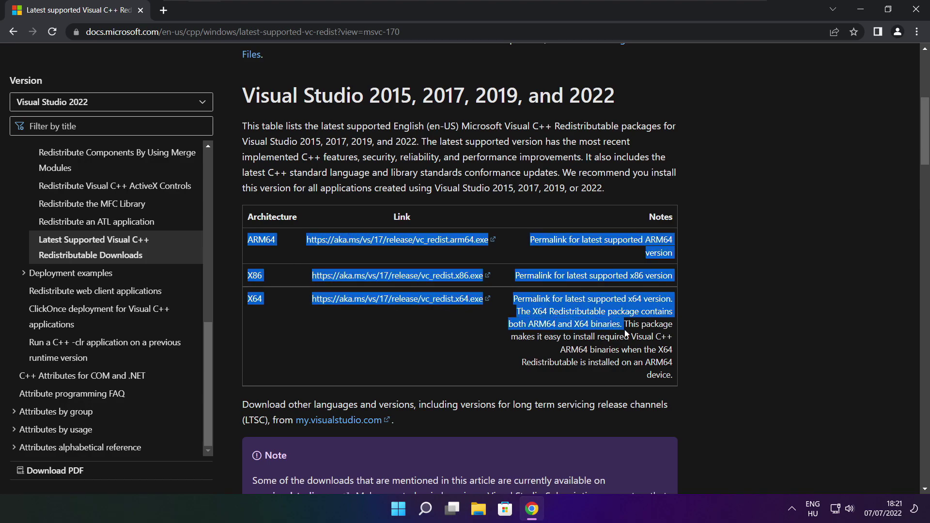
click(625, 334)
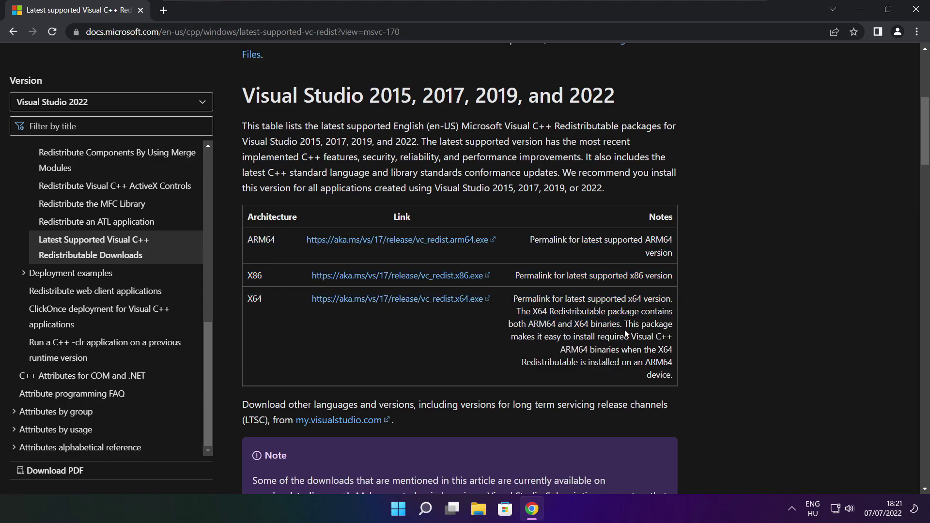
click(386, 243)
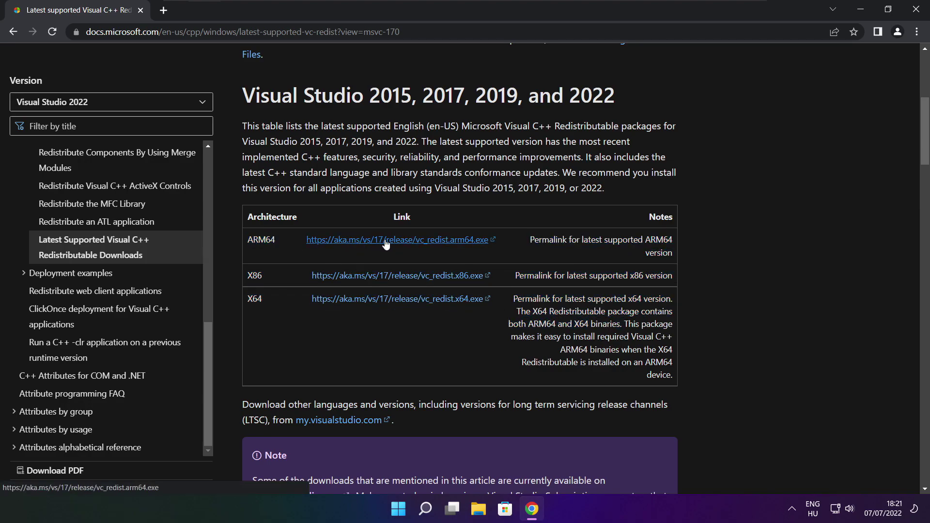
click(384, 277)
click(383, 299)
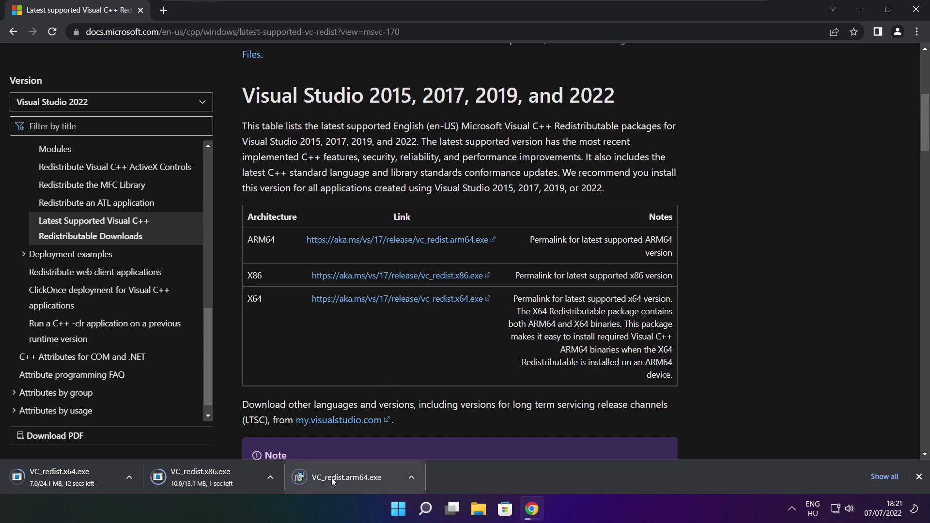
Run VC_redist.arm64.exe, agree to the license terms, start the installation, and close its setup window
click(354, 479)
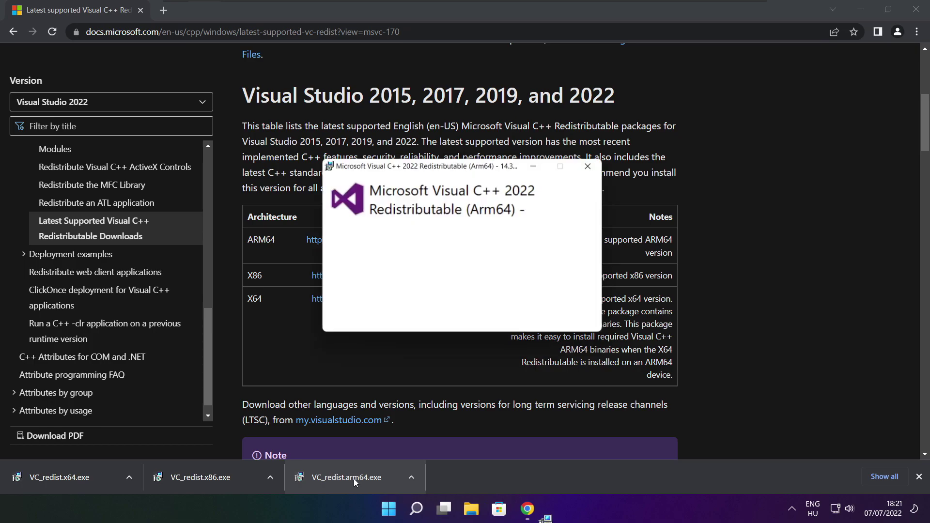
drag(597, 241, 597, 286)
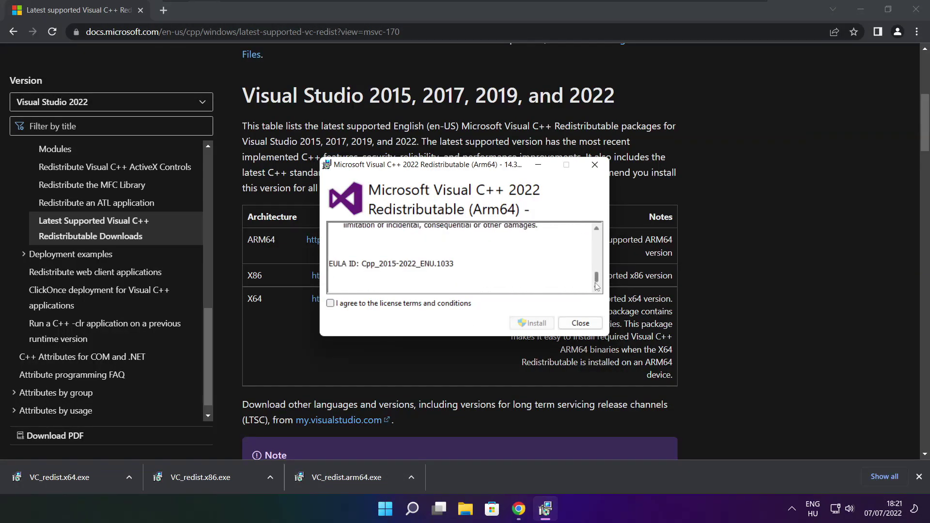
click(331, 304)
click(528, 325)
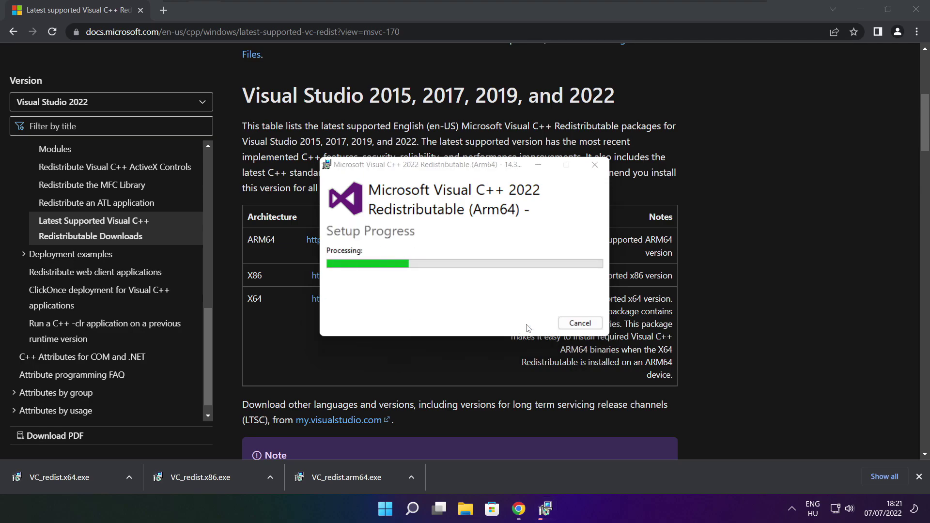
click(581, 324)
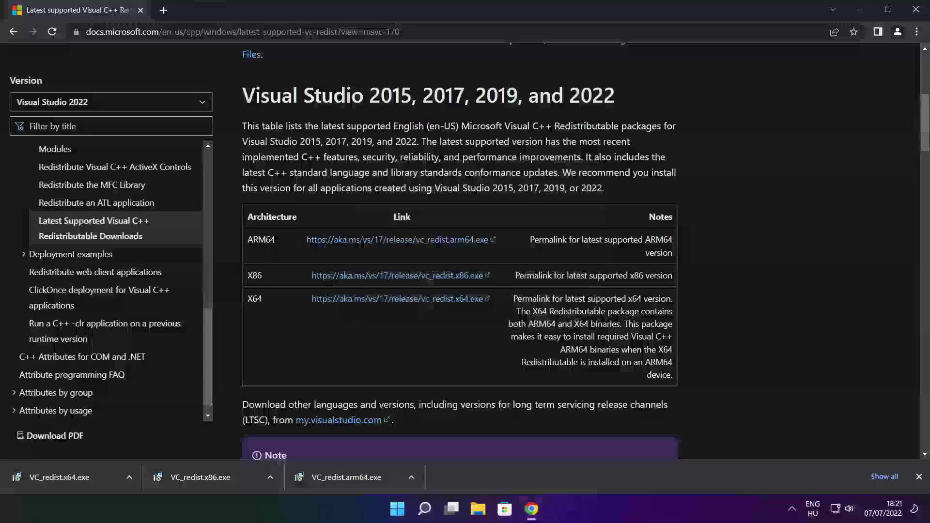
Run VC_redist.x86.exe, agree to the license terms, and install the x86 Visual C++ Redistributable
click(219, 475)
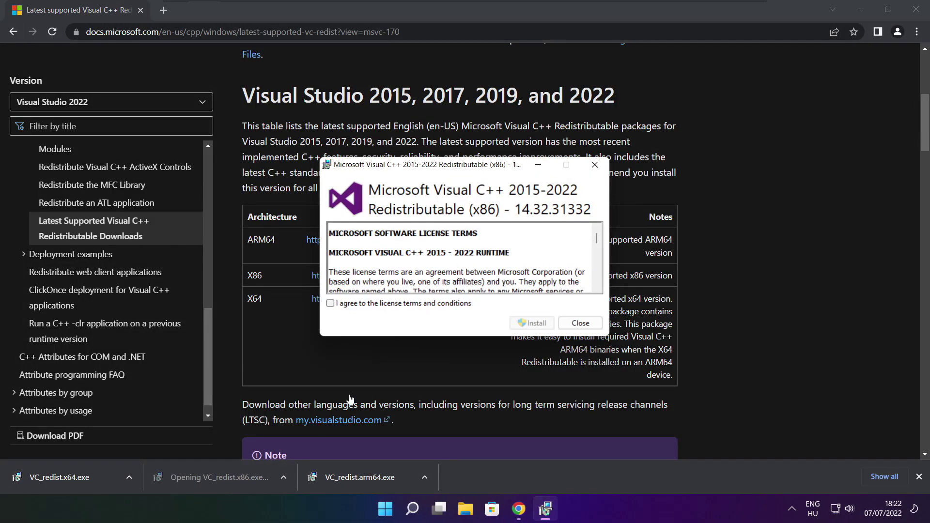
drag(597, 238, 597, 279)
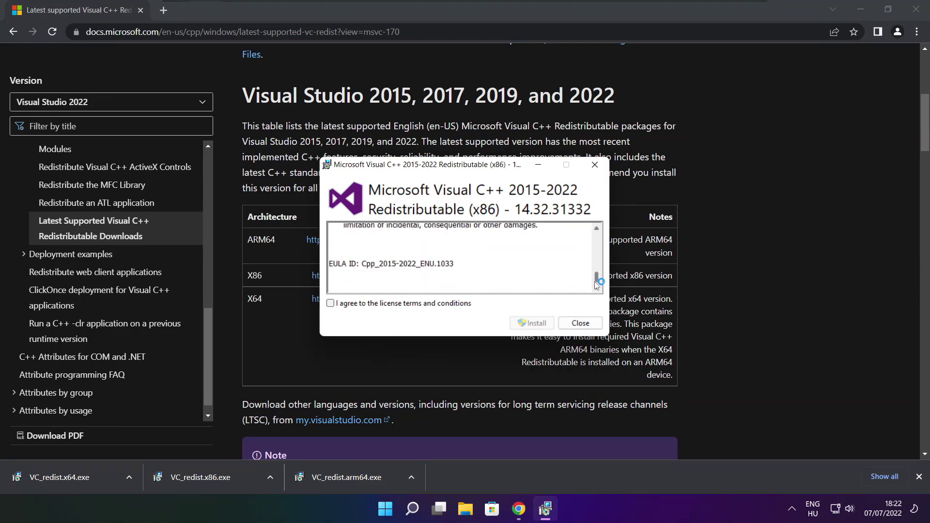
click(331, 304)
click(532, 324)
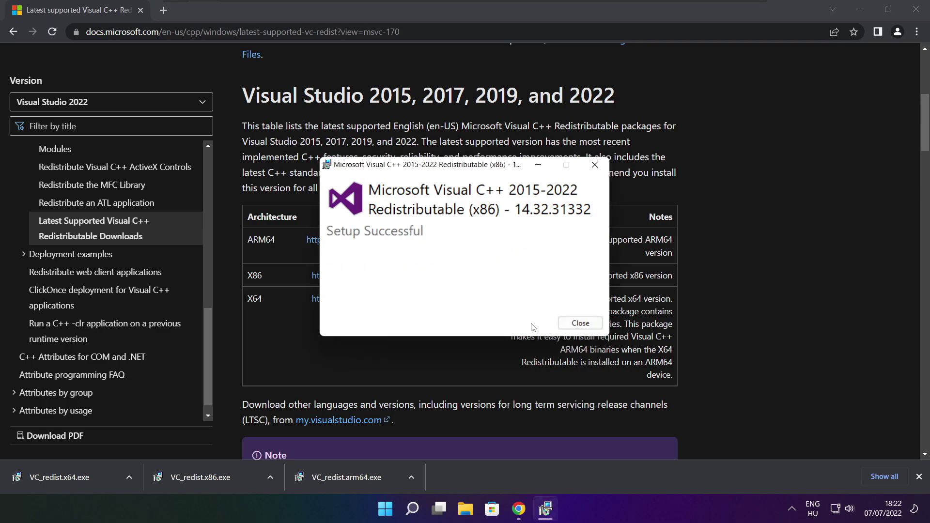
Close the x86 setup, run VC_redist.x64.exe, agree to the license terms, install the x64 Visual C++ Redistributable, and close the setup and browser
click(584, 323)
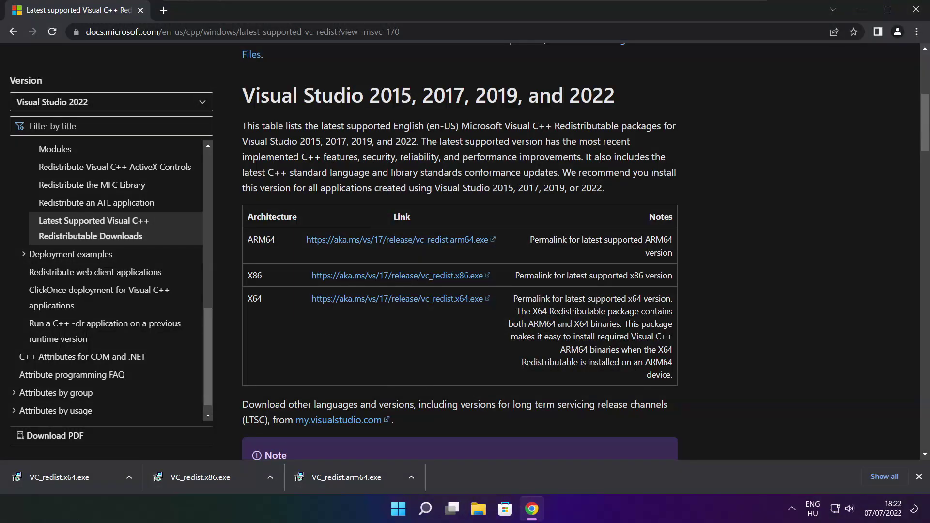
click(77, 477)
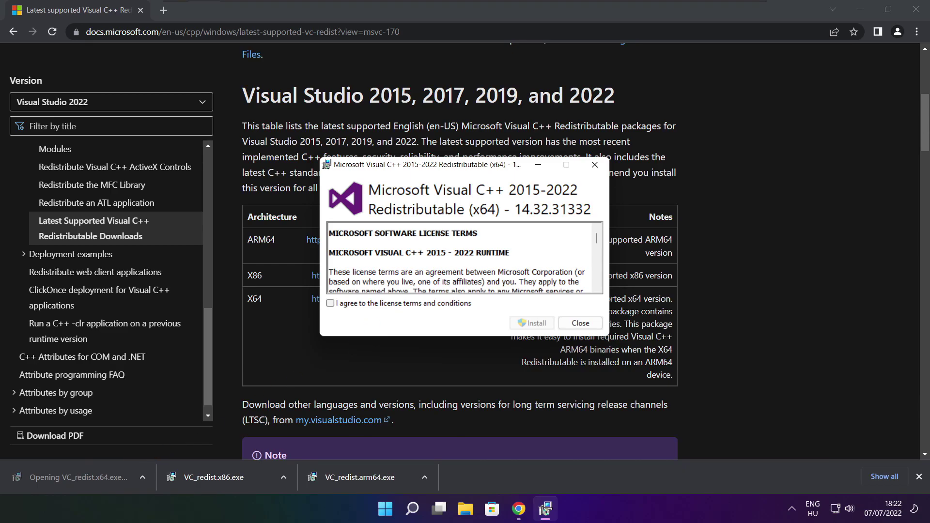
drag(596, 240, 597, 286)
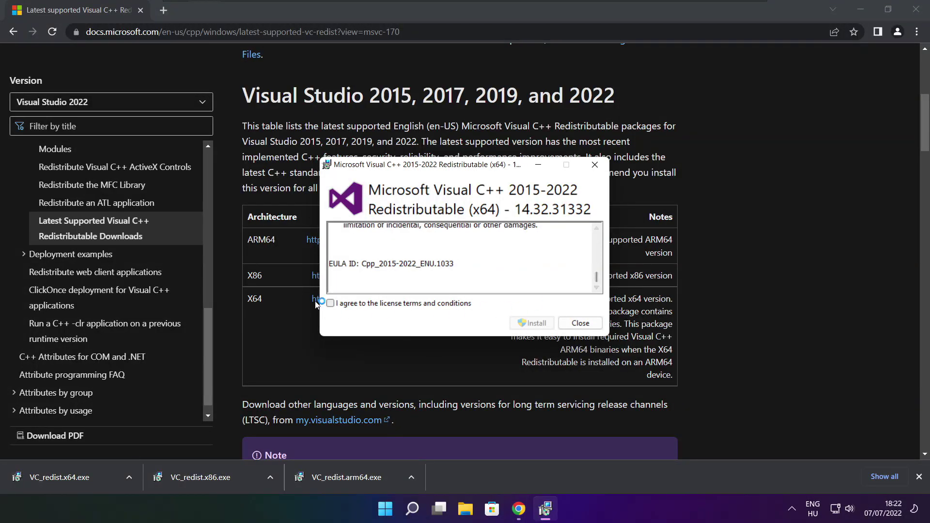
click(331, 303)
click(532, 324)
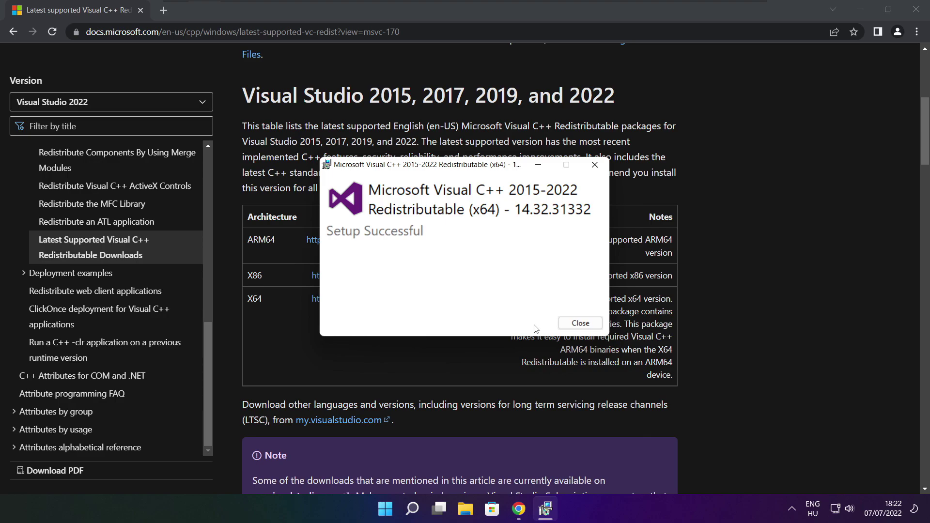
click(581, 324)
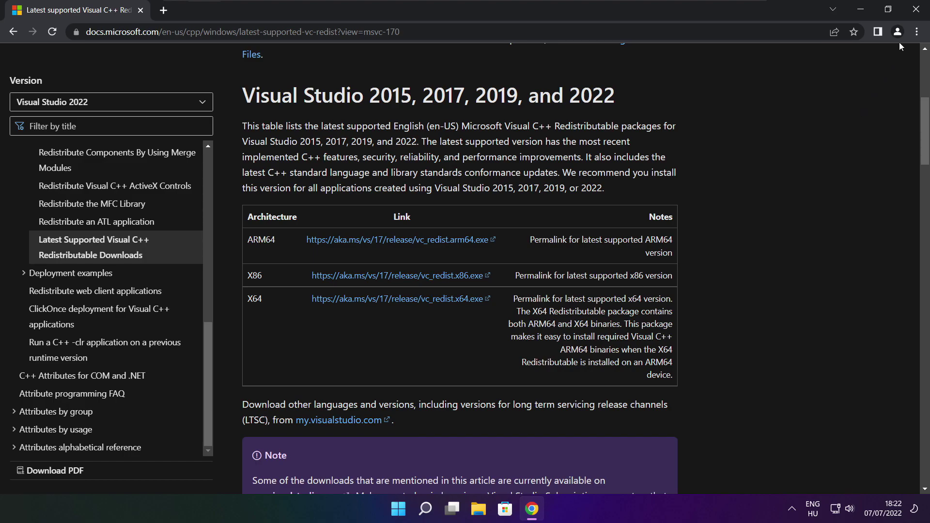
click(917, 10)
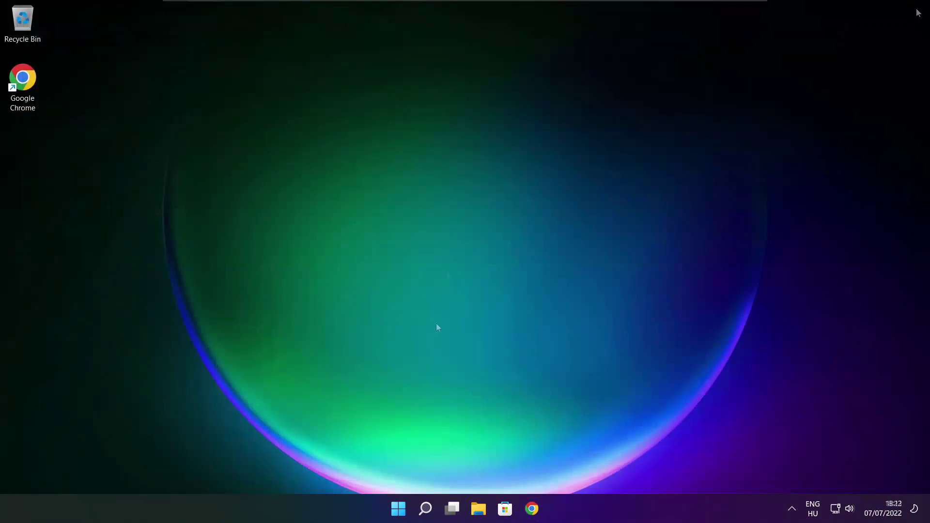
Open Task Manager's startup apps and disable Cortana and Microsoft Edge from launching at startup
right_click(401, 511)
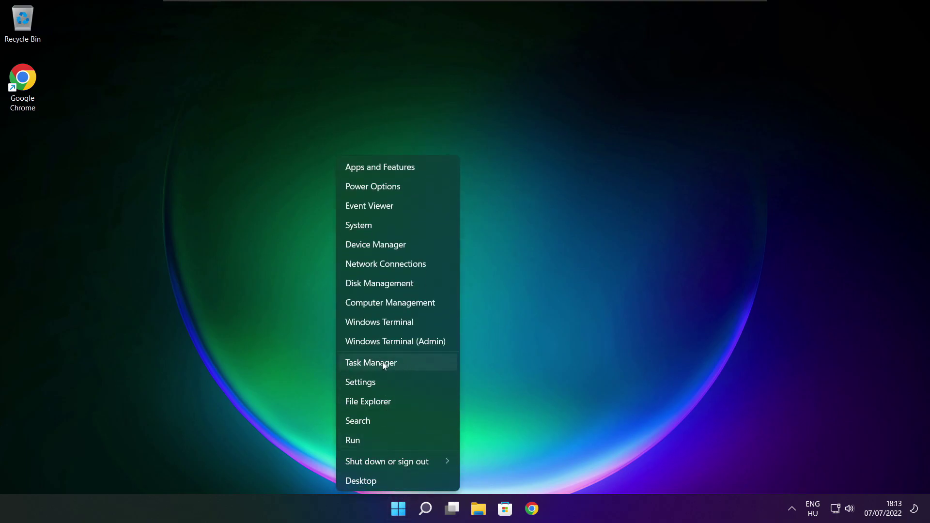
click(401, 363)
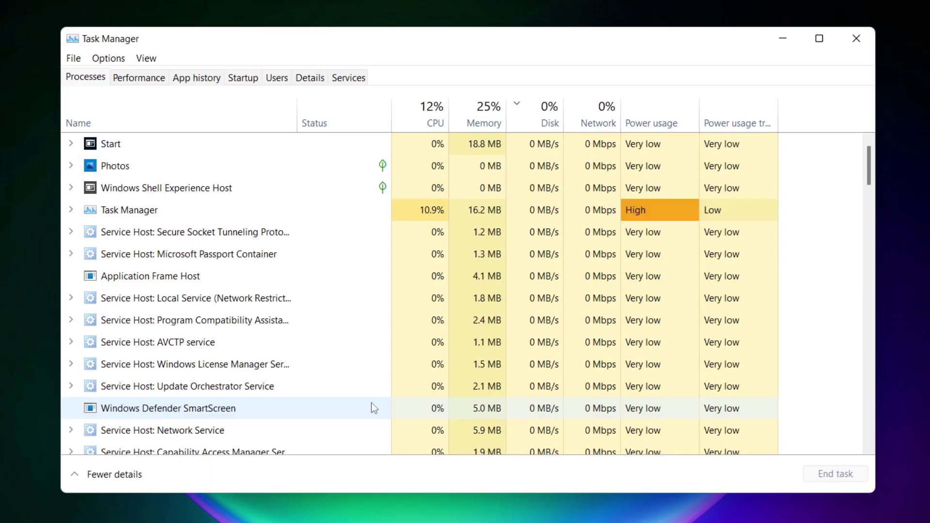
click(244, 79)
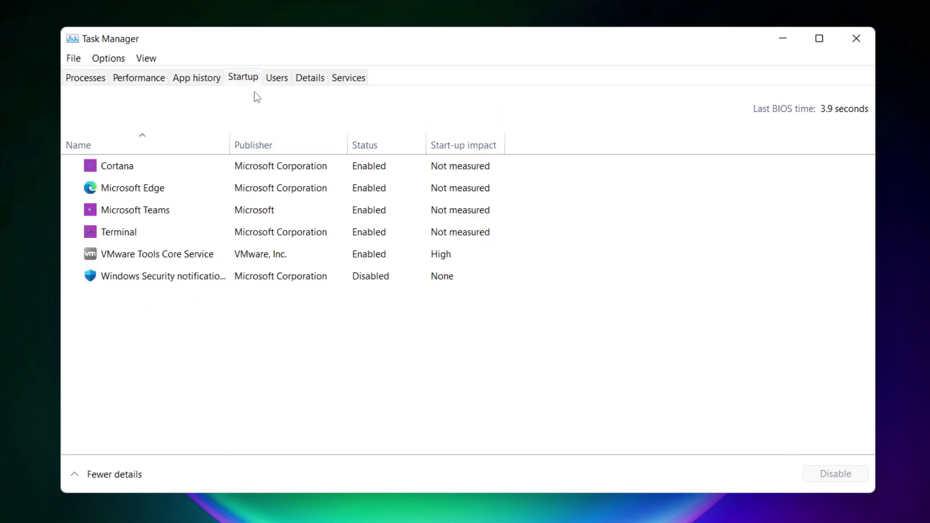
click(315, 173)
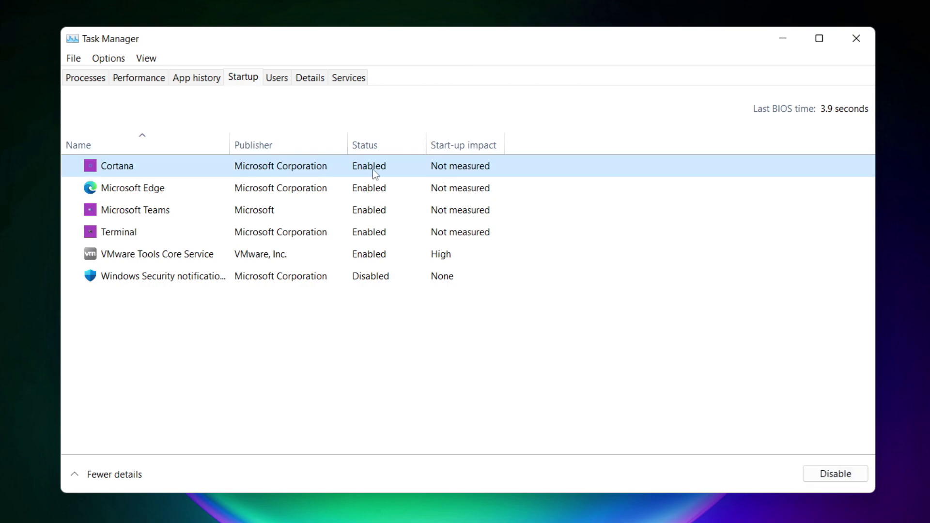
click(834, 478)
click(221, 193)
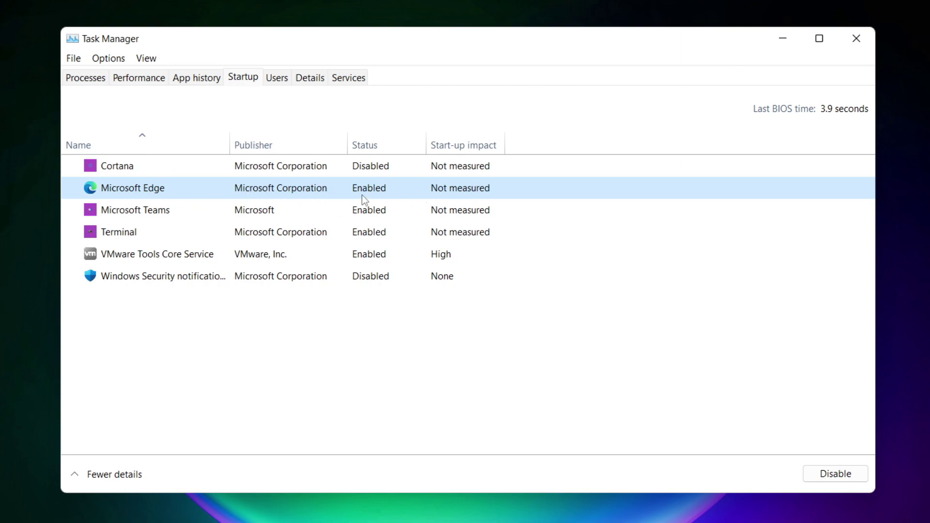
click(840, 479)
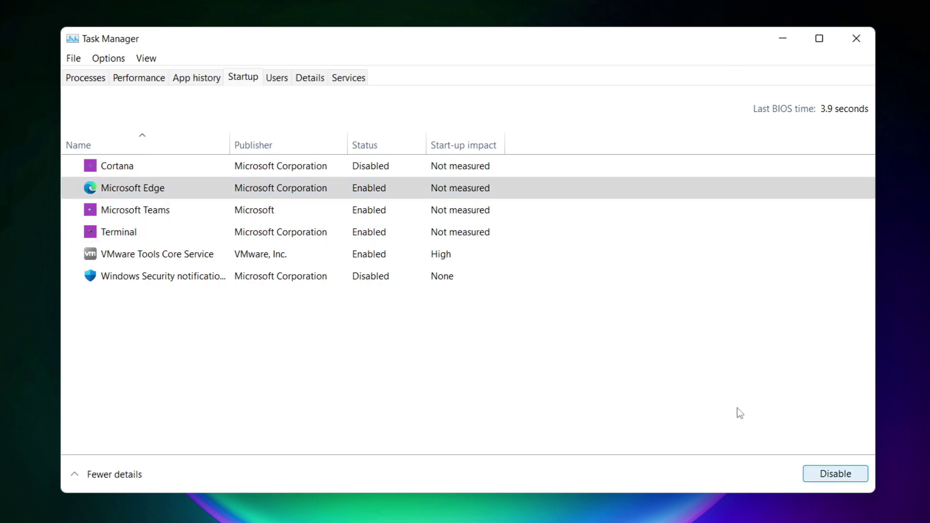
Disable Microsoft Teams and Terminal from launching at startup and close Task Manager
click(381, 211)
click(845, 478)
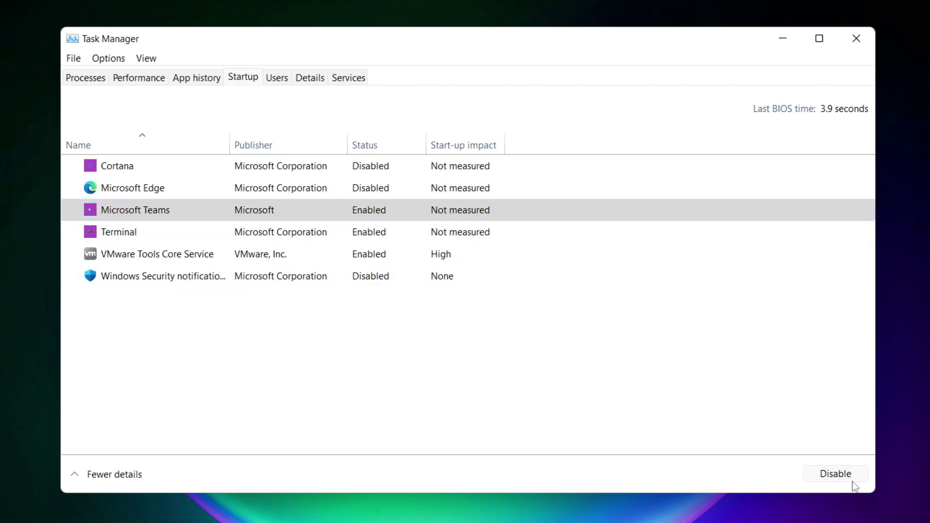
click(310, 237)
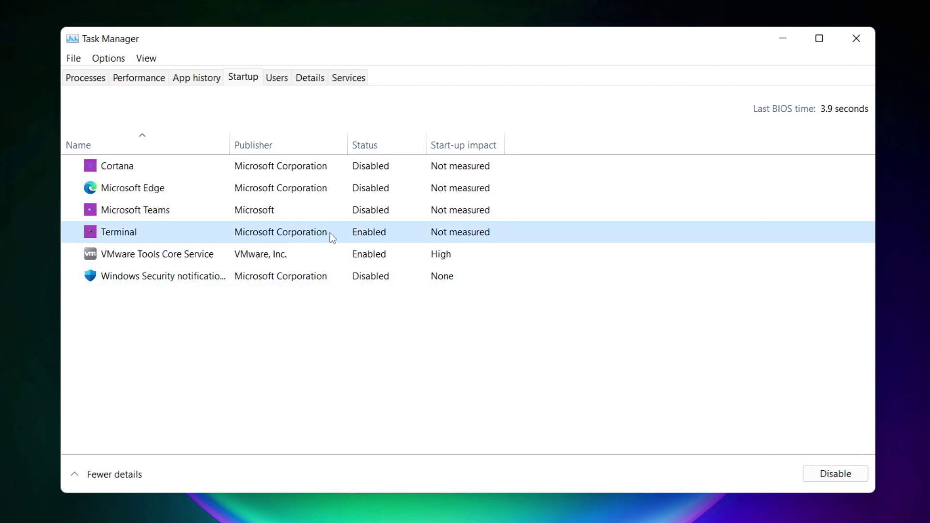
click(850, 478)
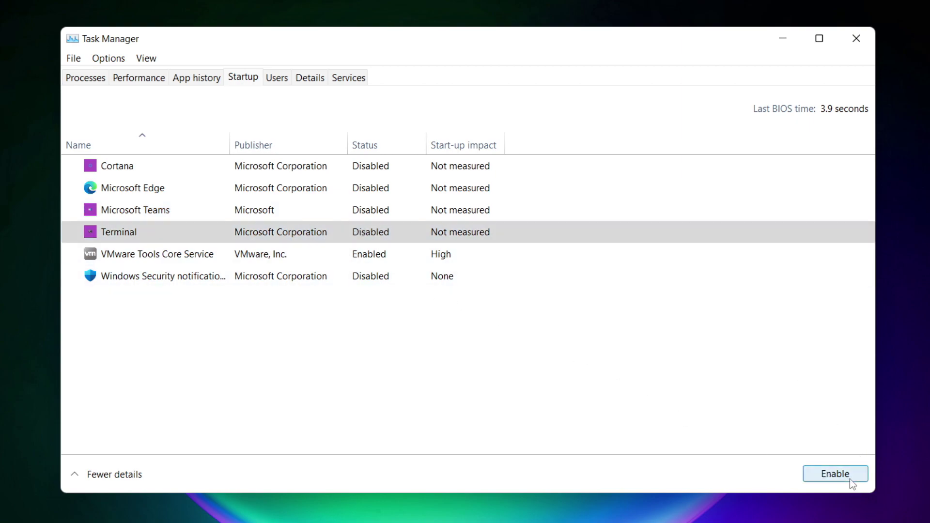
click(365, 234)
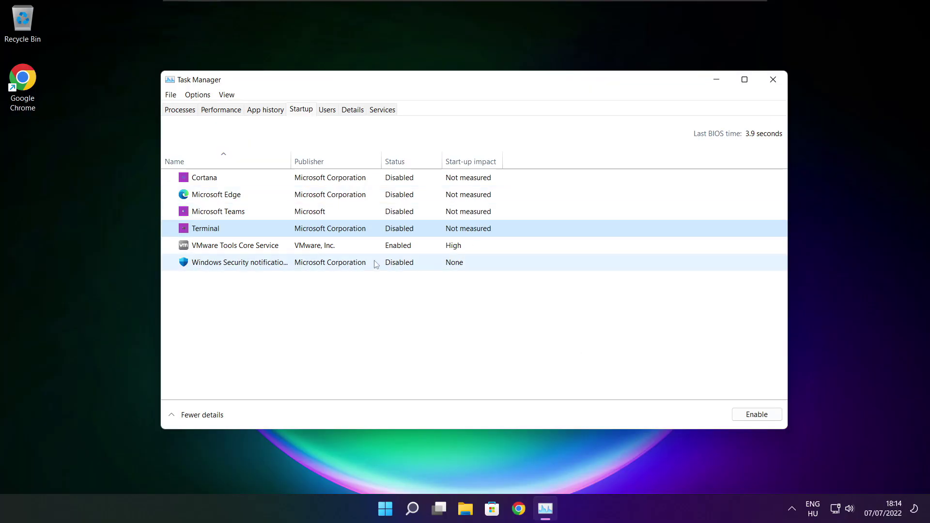
click(774, 80)
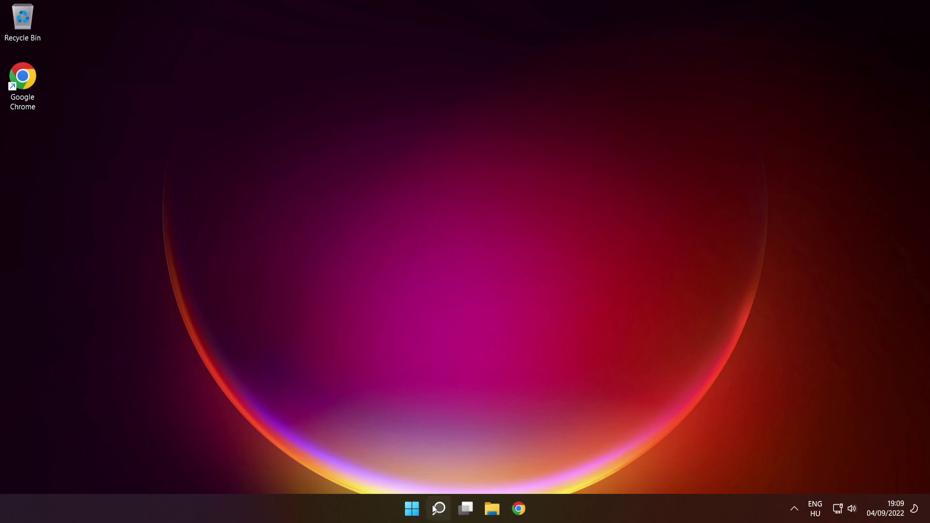
Search Windows for cmd, run Command Prompt as administrator, and move its window to the middle of the desktop
mouse_move(439, 507)
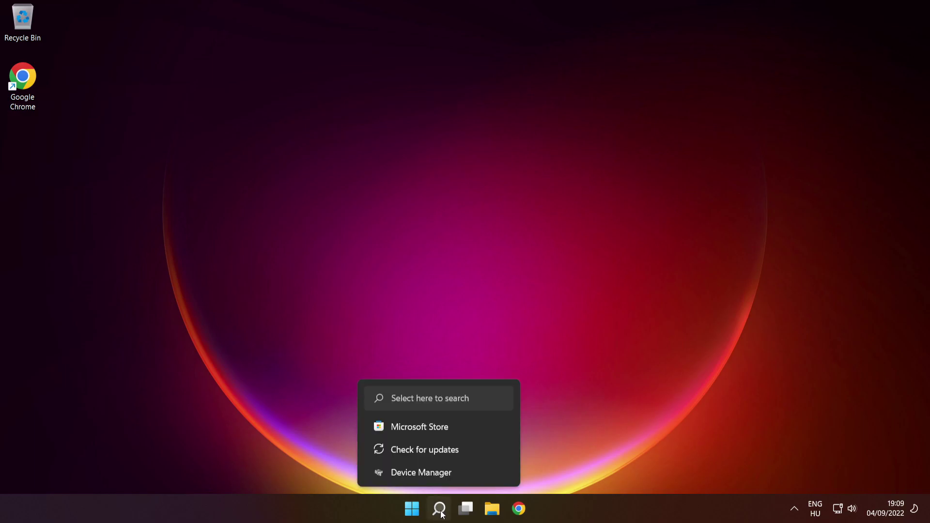
click(440, 508)
text(cmd)
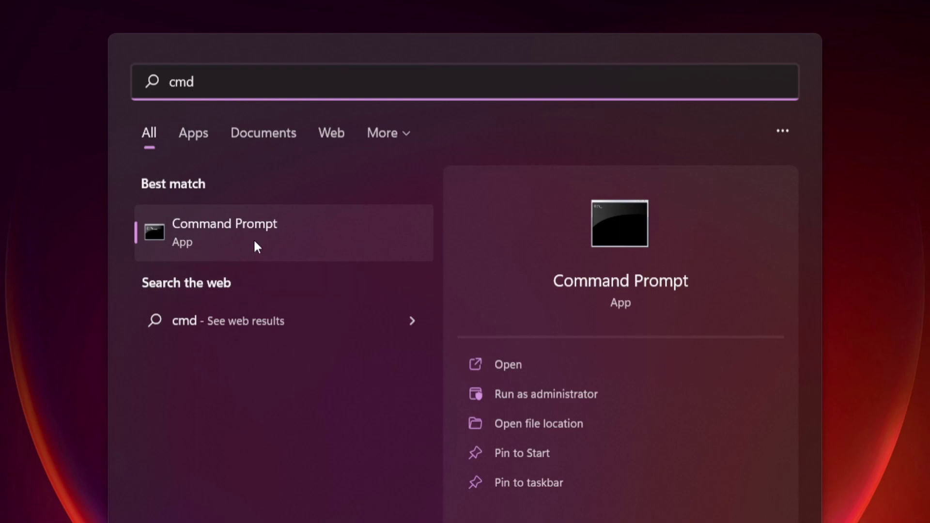
right_click(342, 232)
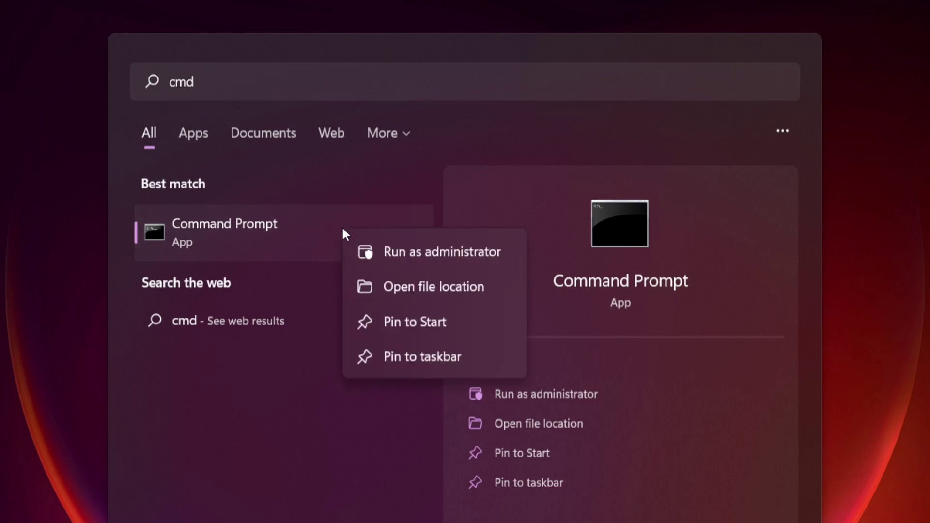
click(442, 250)
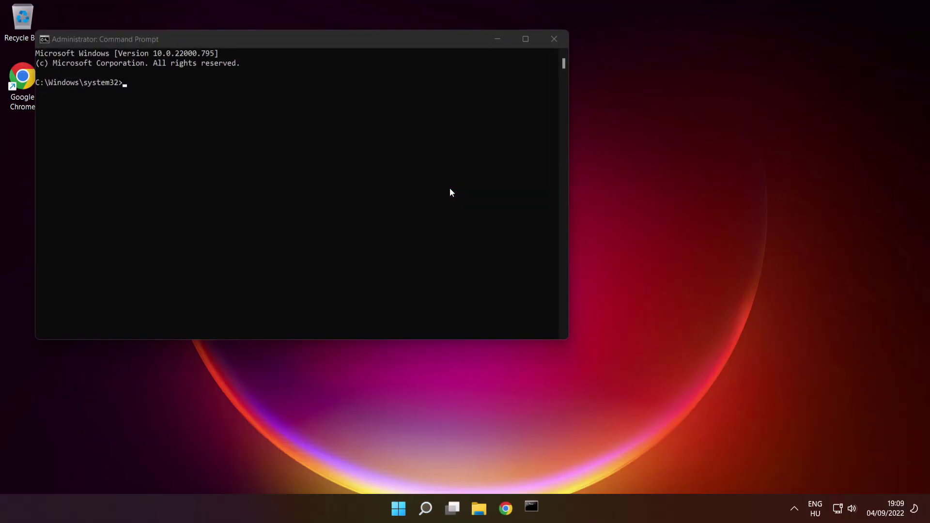
drag(376, 42, 537, 119)
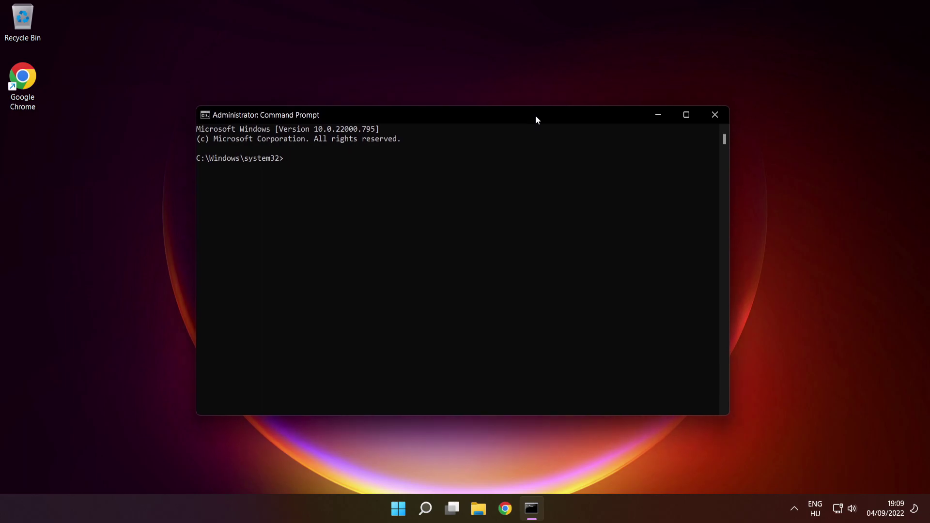
Run the system file scan with sfc /scannow and close Command Prompt once it completes
text(sfc /scannow)
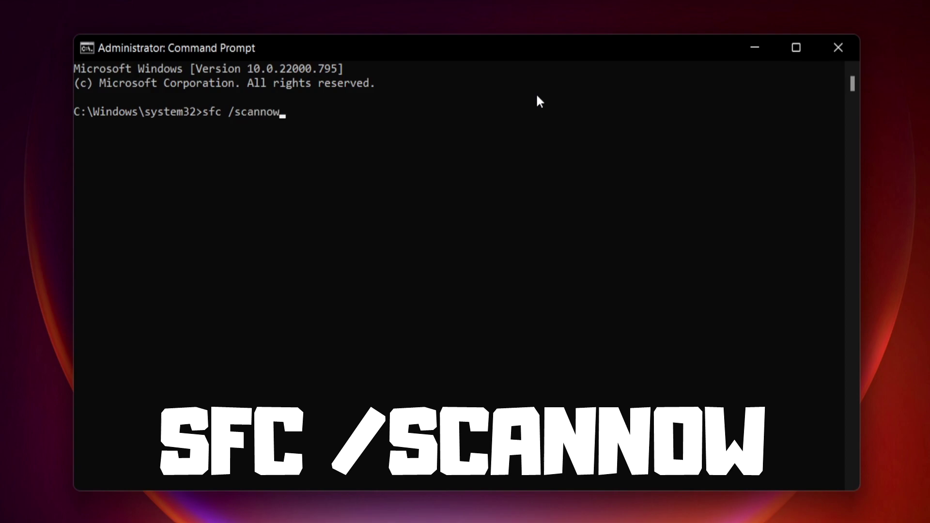
key(Return)
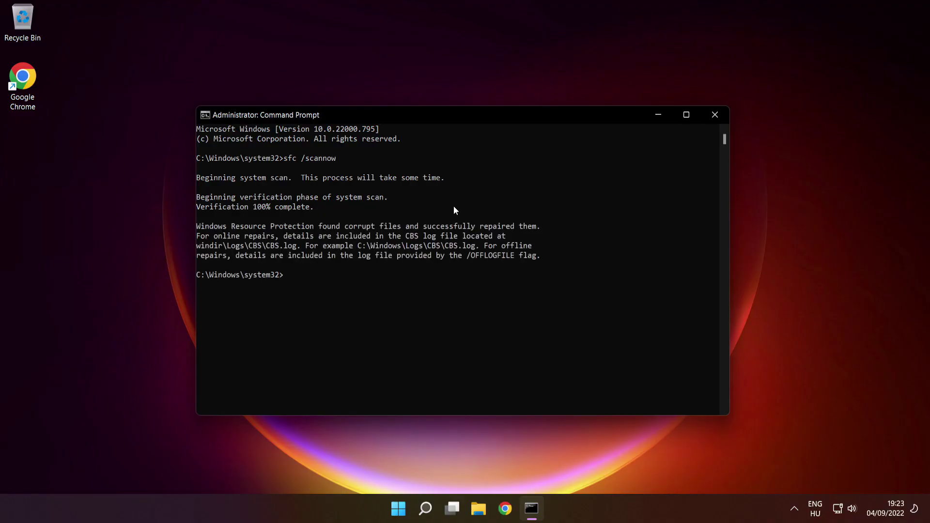
click(716, 116)
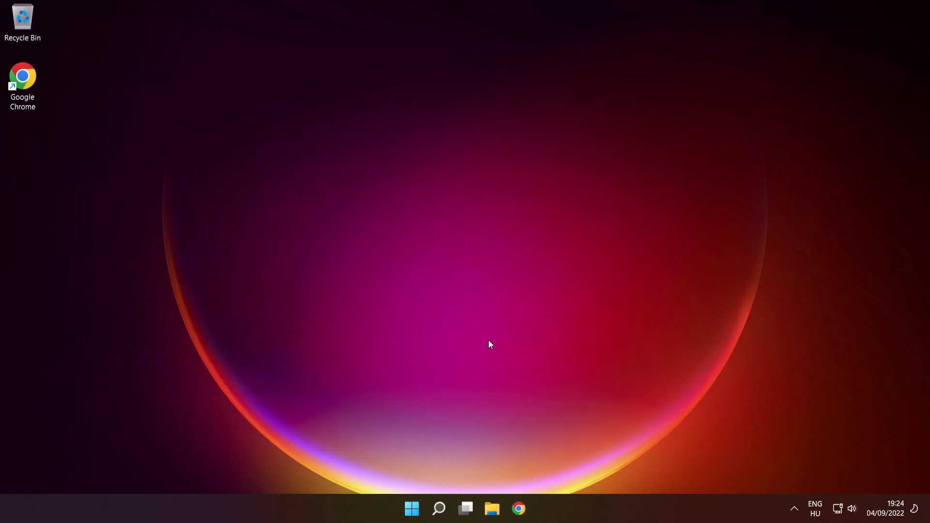
Restart the computer
click(411, 504)
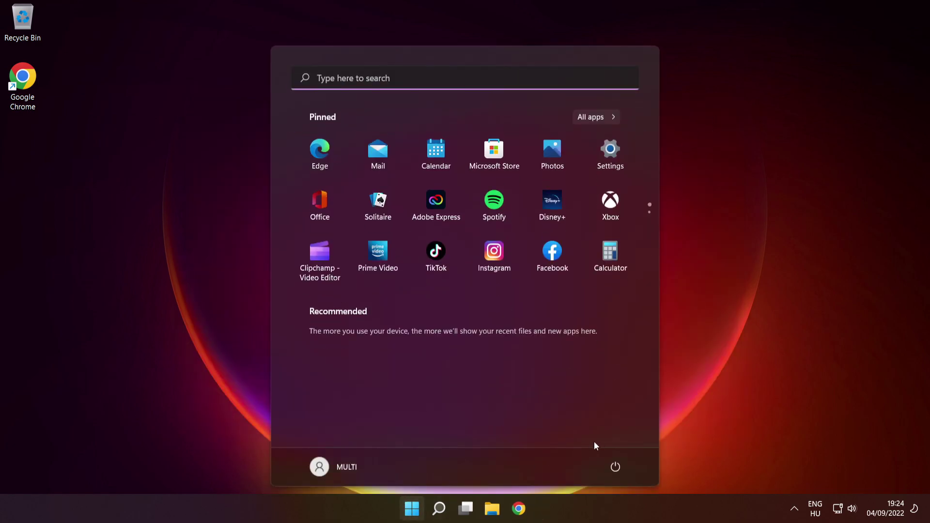
click(617, 467)
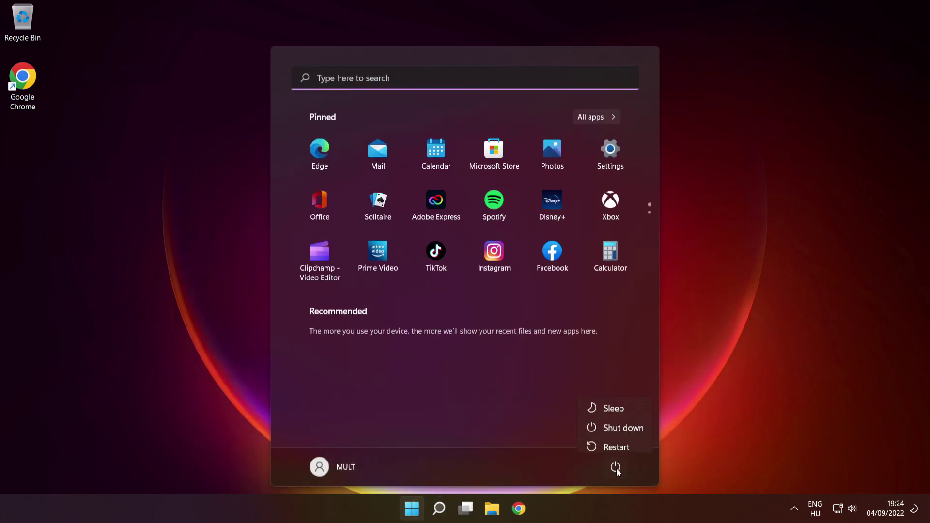
click(618, 442)
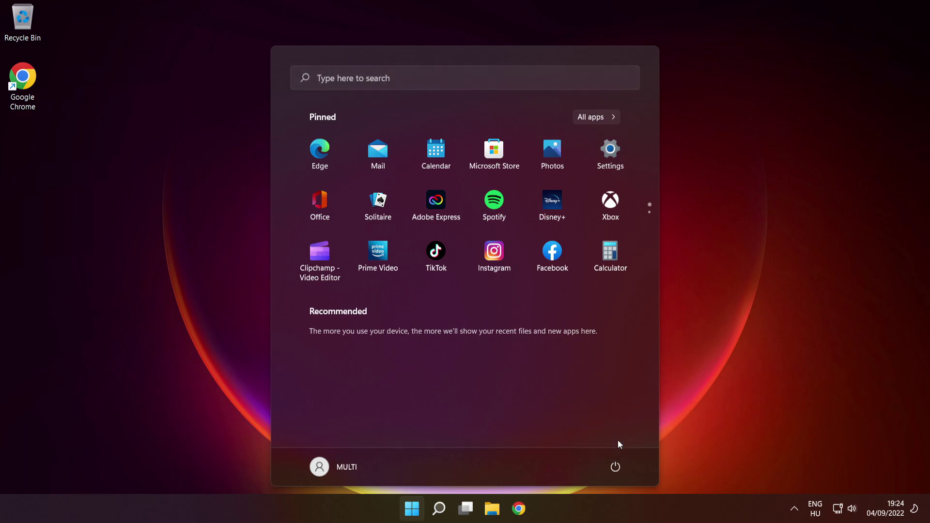